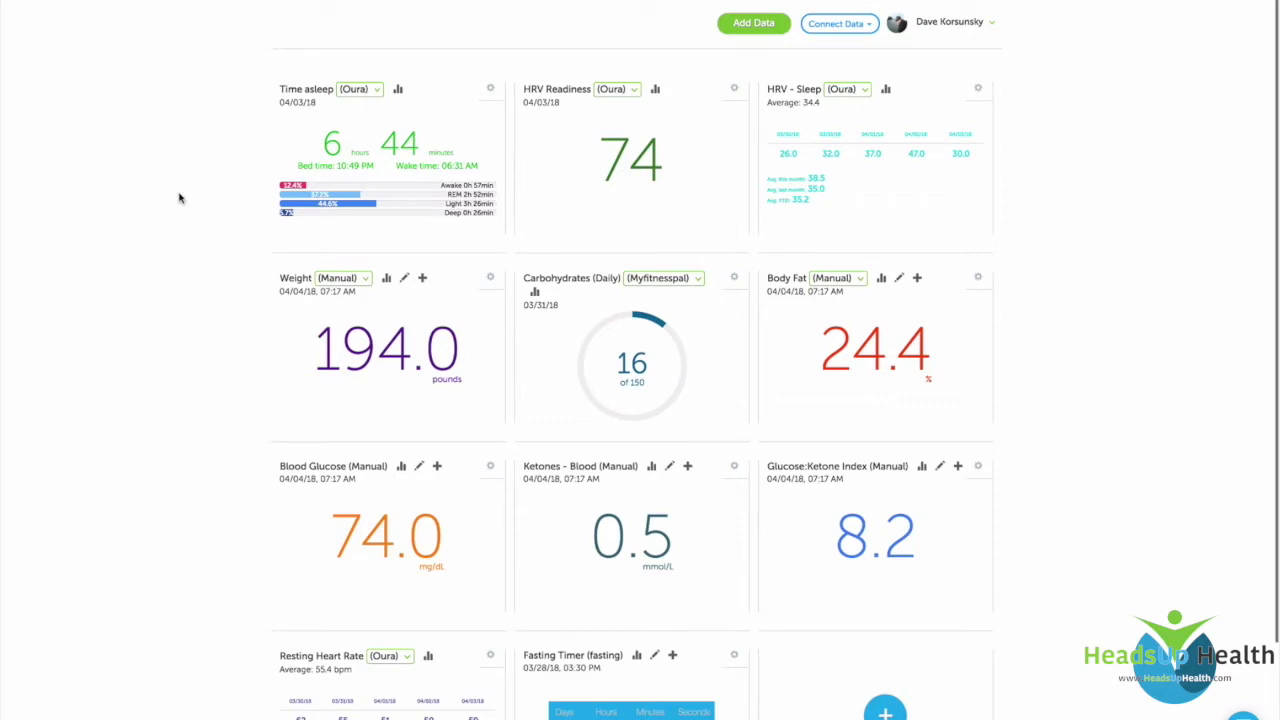
{"action": "left_click", "coordinate": [843, 31]}
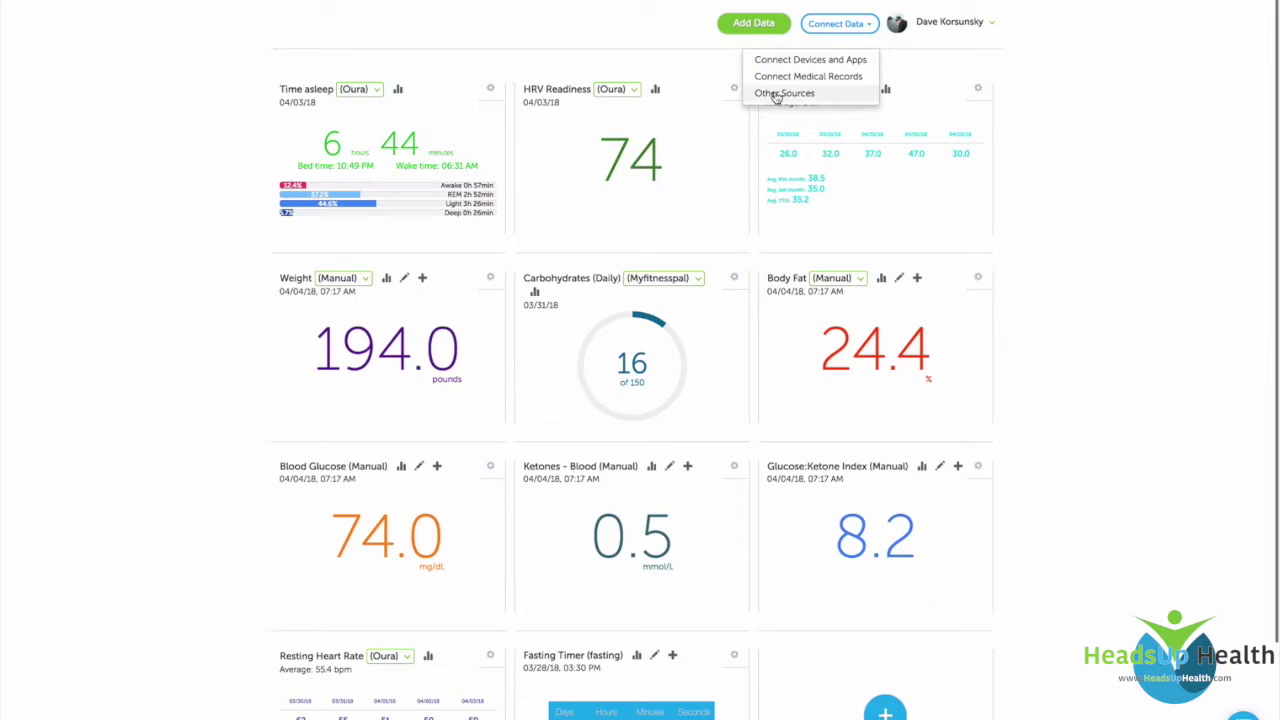
{"action": "left_click", "coordinate": [836, 95]}
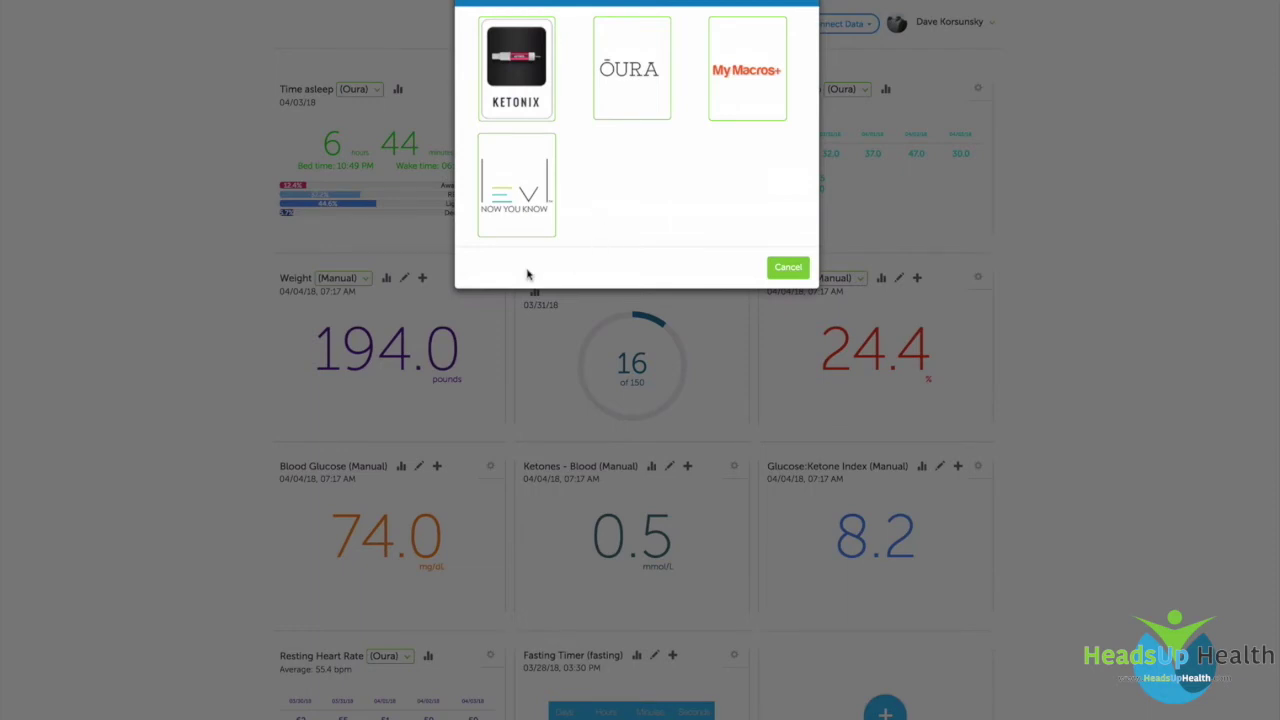
{"action": "mouse_move", "coordinate": [512, 221]}
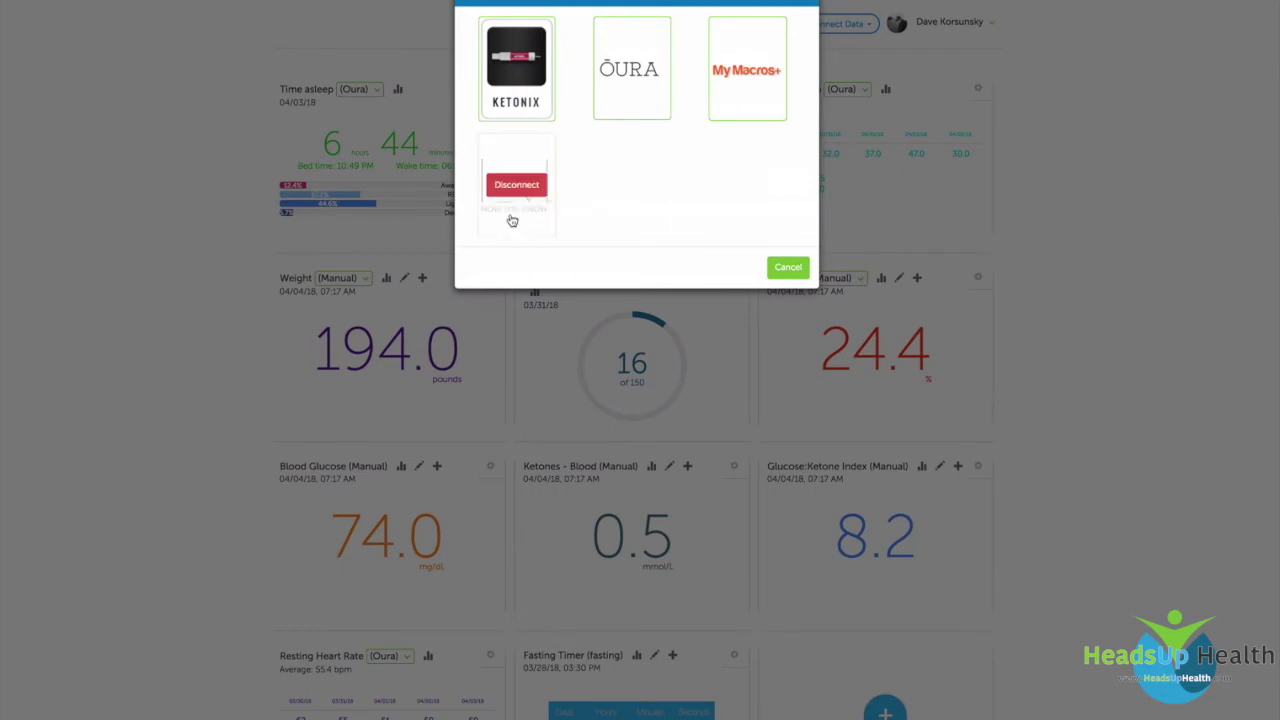
{"action": "left_click", "coordinate": [789, 268]}
{"action": "mouse_move", "coordinate": [630, 346]}
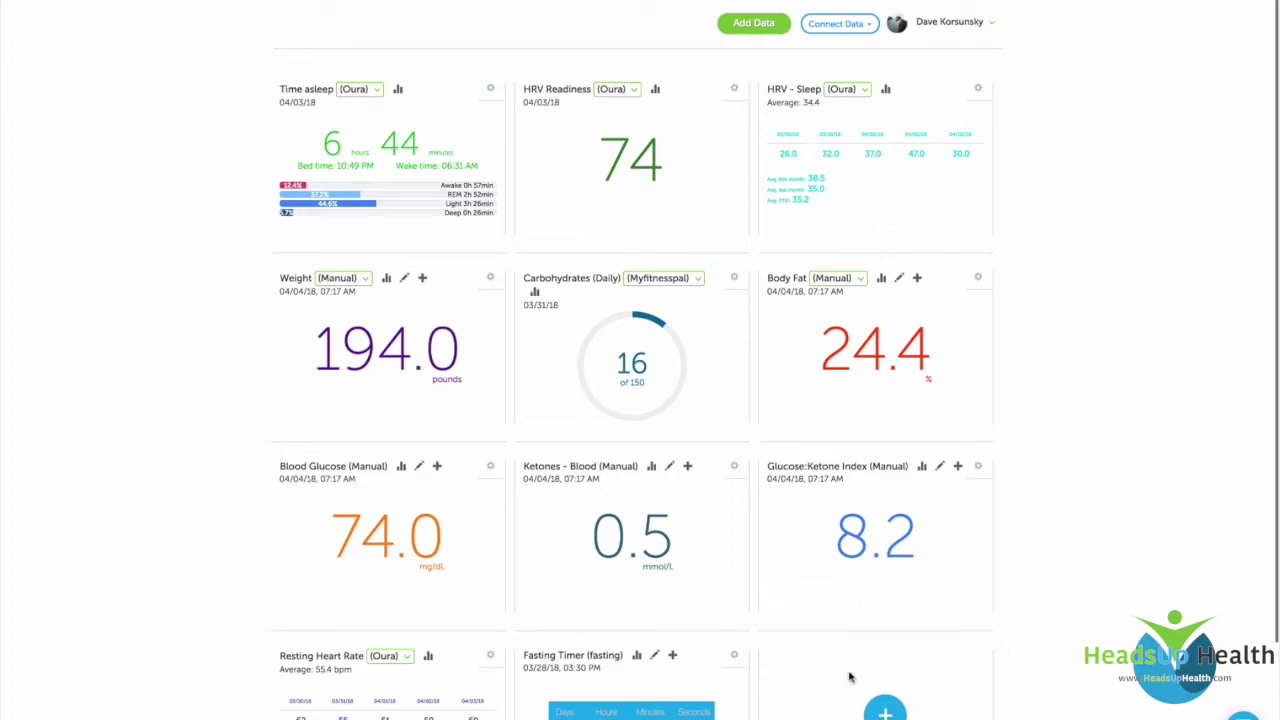
Step: Add a Ketones - Breath card from the LEVL data source to the dashboard
{"action": "left_click", "coordinate": [885, 712]}
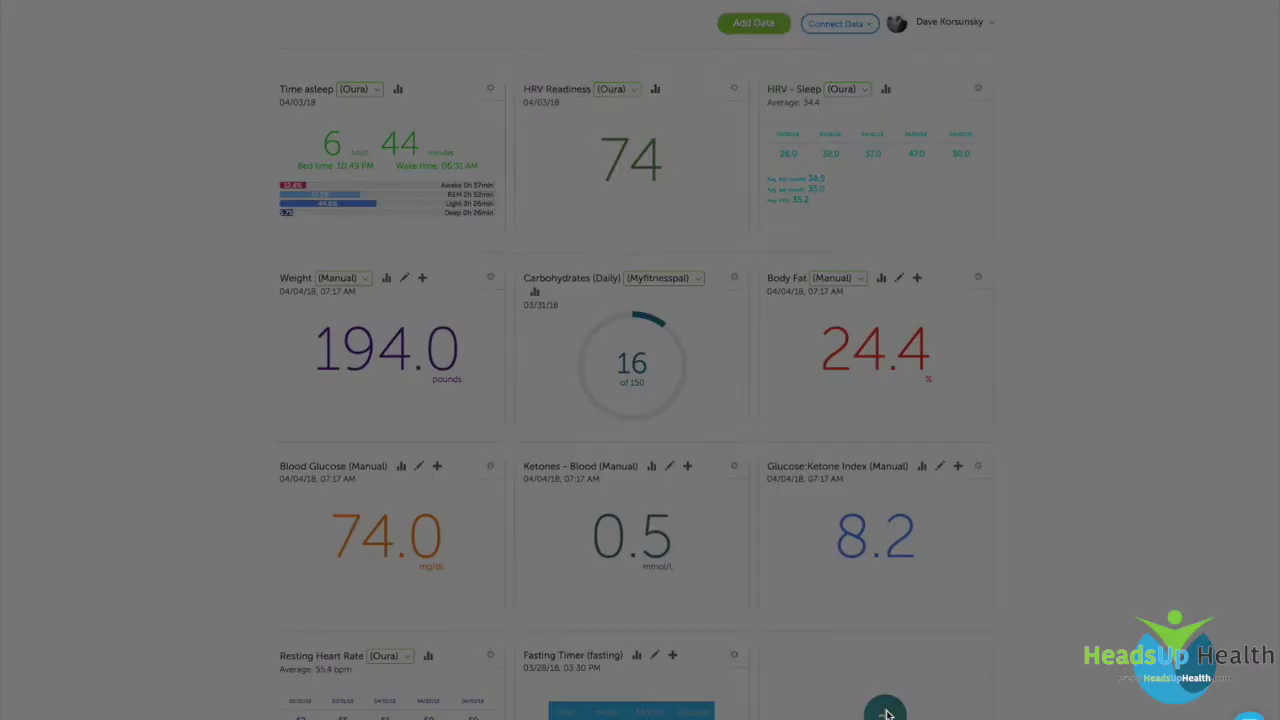
{"action": "left_click", "coordinate": [661, 31]}
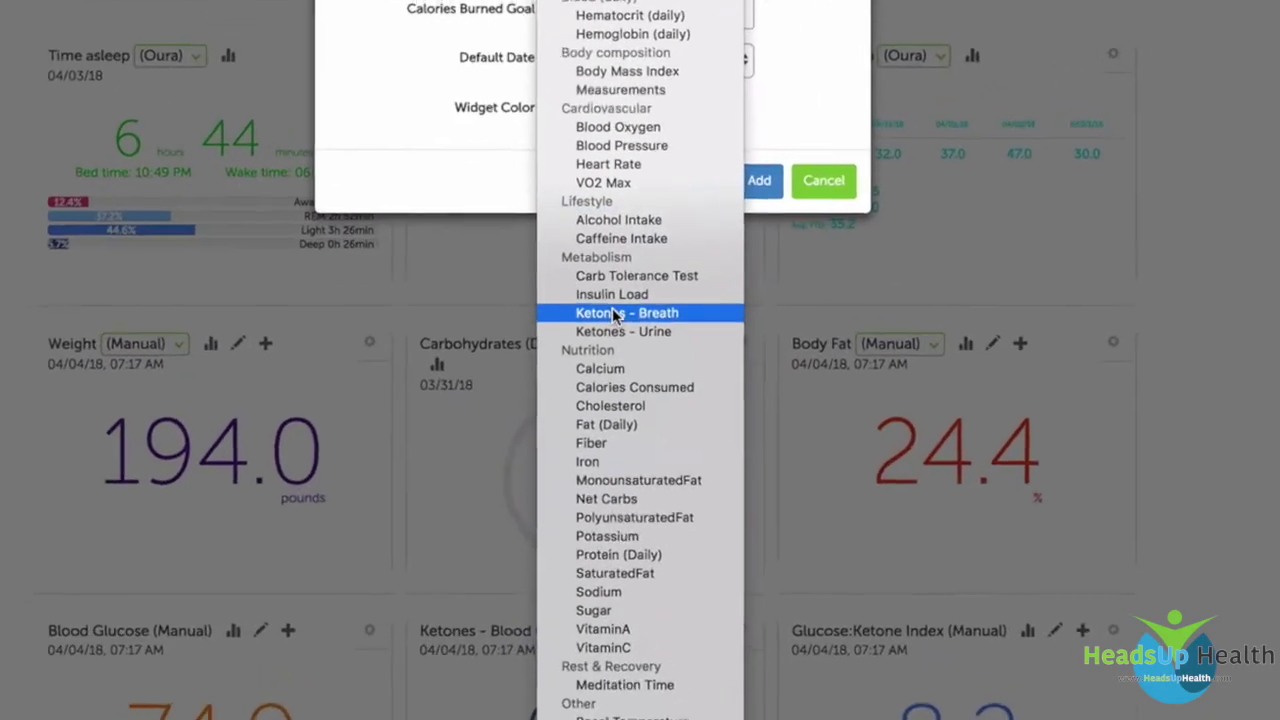
{"action": "left_click", "coordinate": [622, 296]}
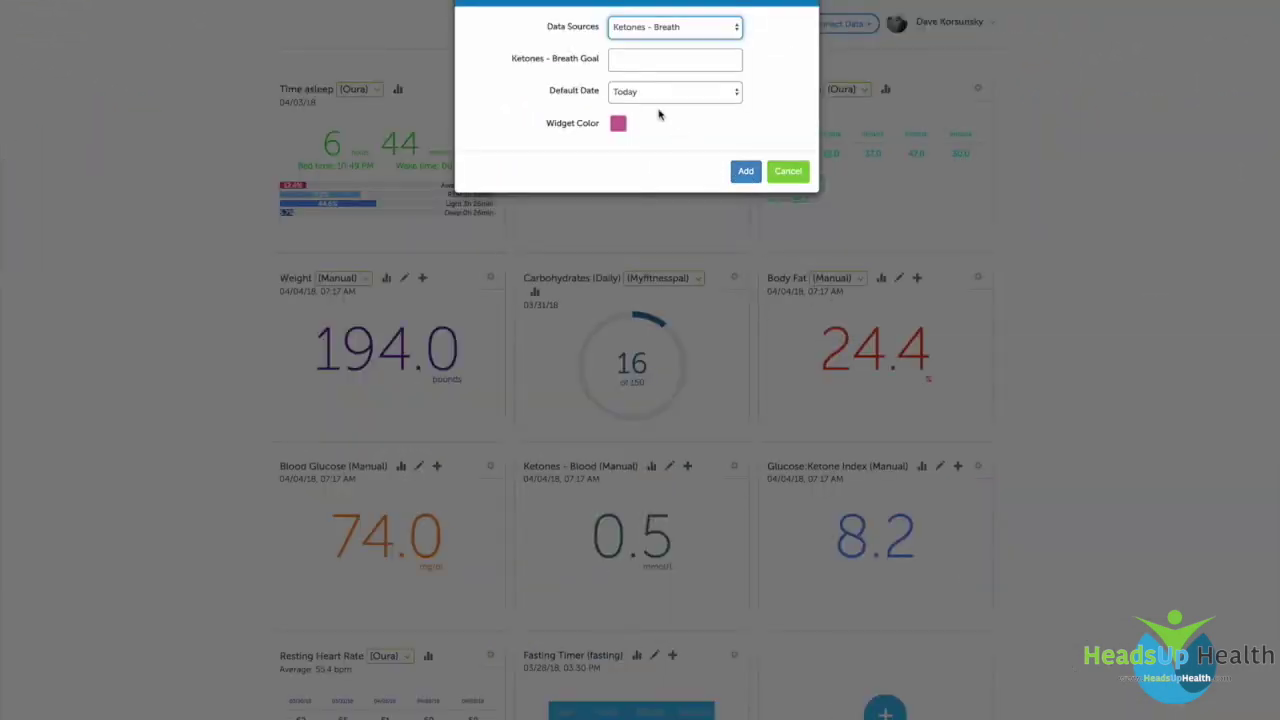
{"action": "left_click", "coordinate": [753, 171]}
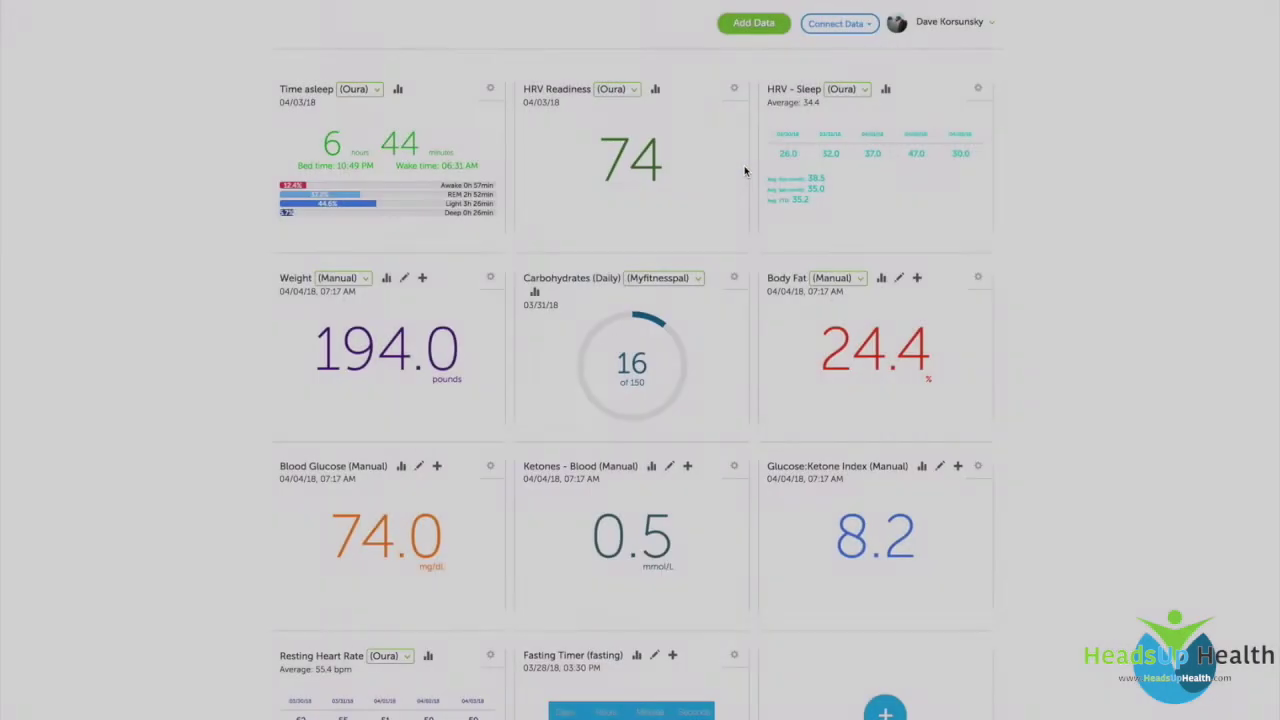
Step: Move the 39.8 PPM Ketones - Breath card so it sits right beside the Weight card
{"action": "scroll", "coordinate": [716, 327], "scroll_direction": "down", "scroll_amount": 3}
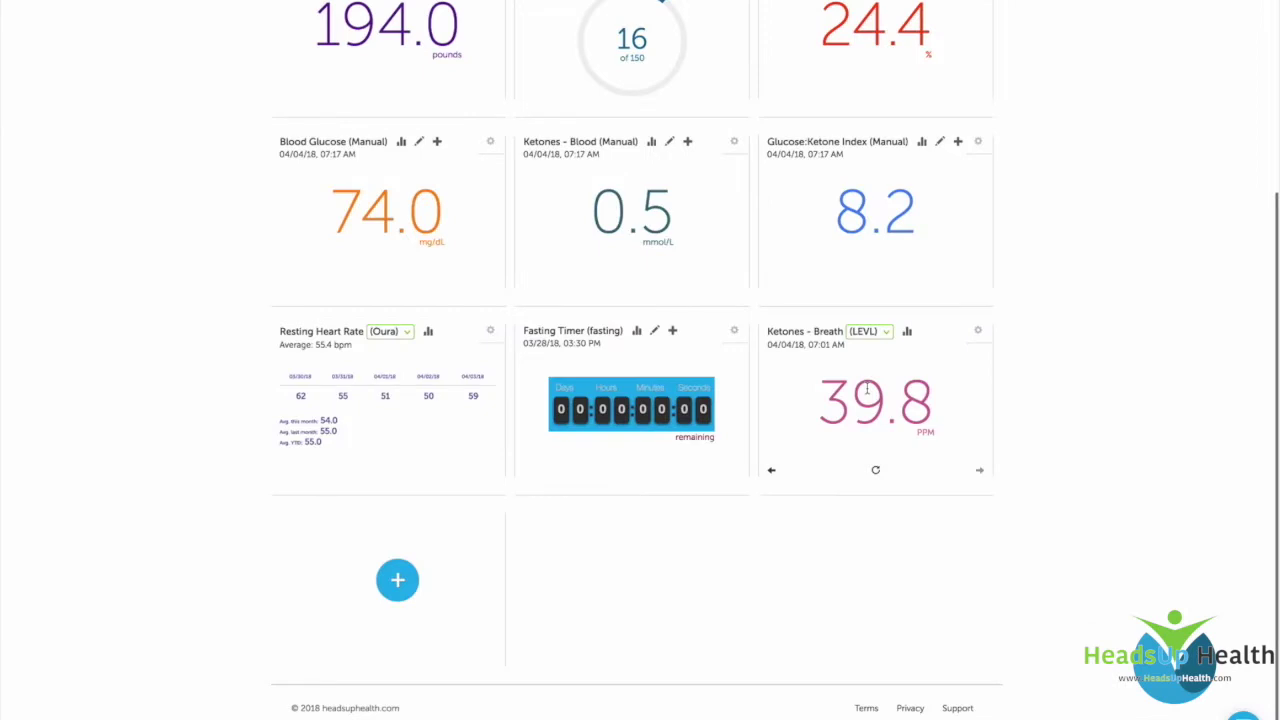
{"action": "scroll", "coordinate": [867, 392], "scroll_direction": "up", "scroll_amount": 2}
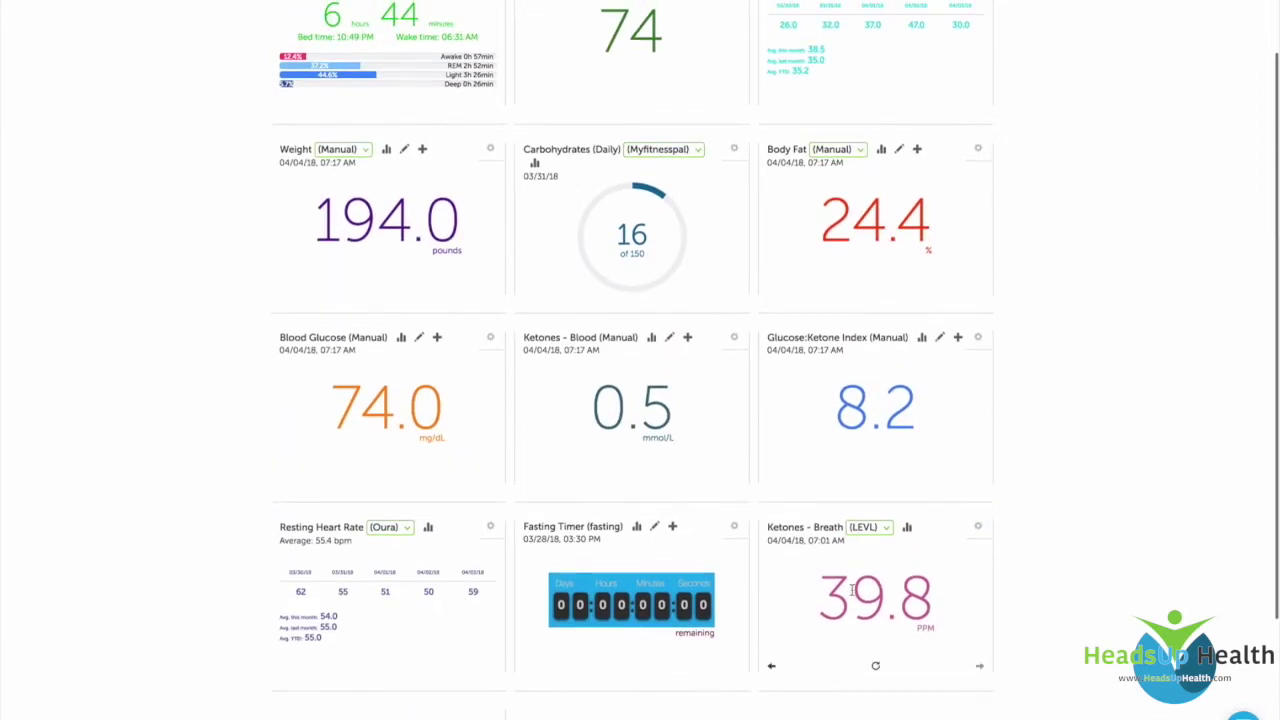
{"action": "left_click_drag", "start_coordinate": [852, 590], "coordinate": [605, 212]}
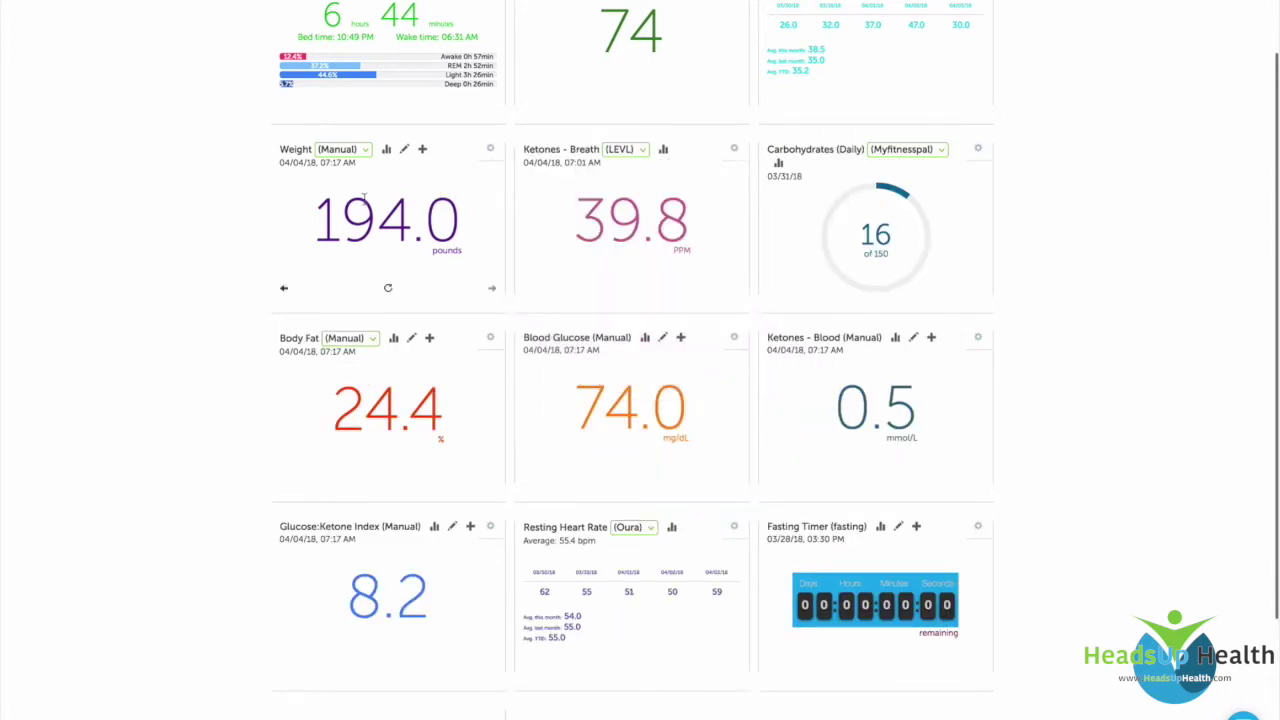
{"action": "scroll", "coordinate": [365, 197], "scroll_direction": "up", "scroll_amount": 3}
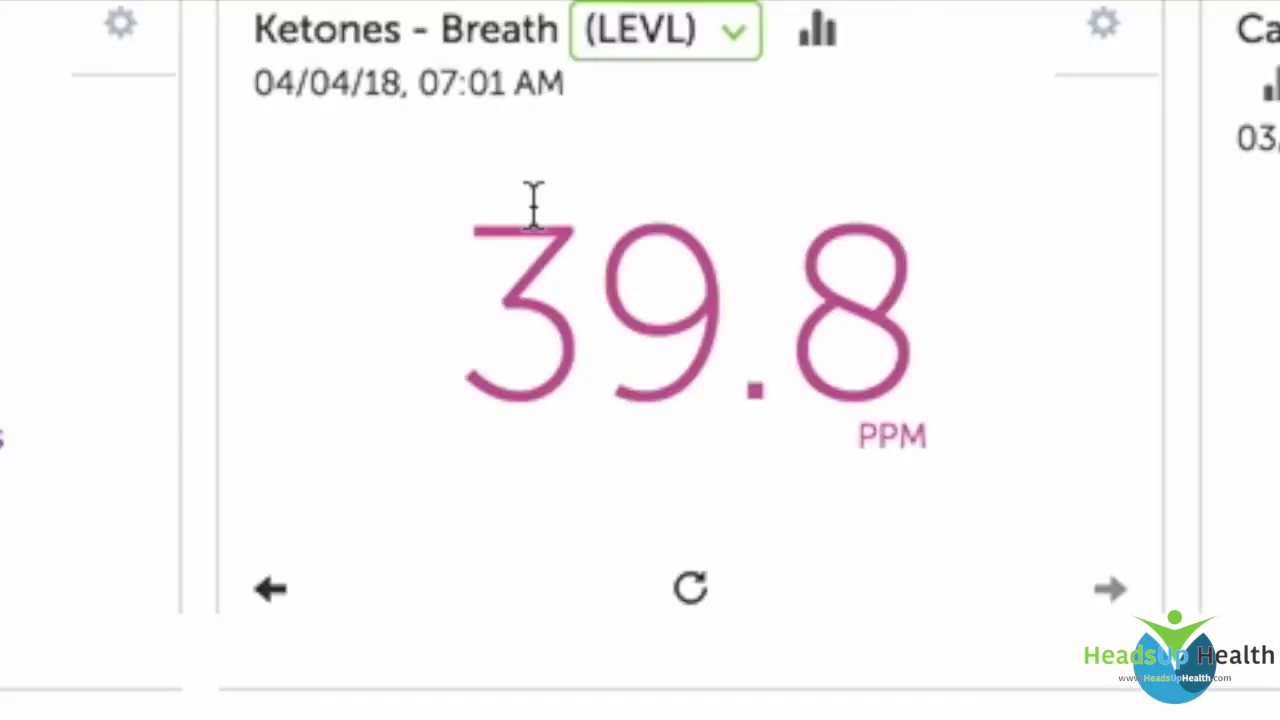
{"action": "left_click", "coordinate": [642, 298]}
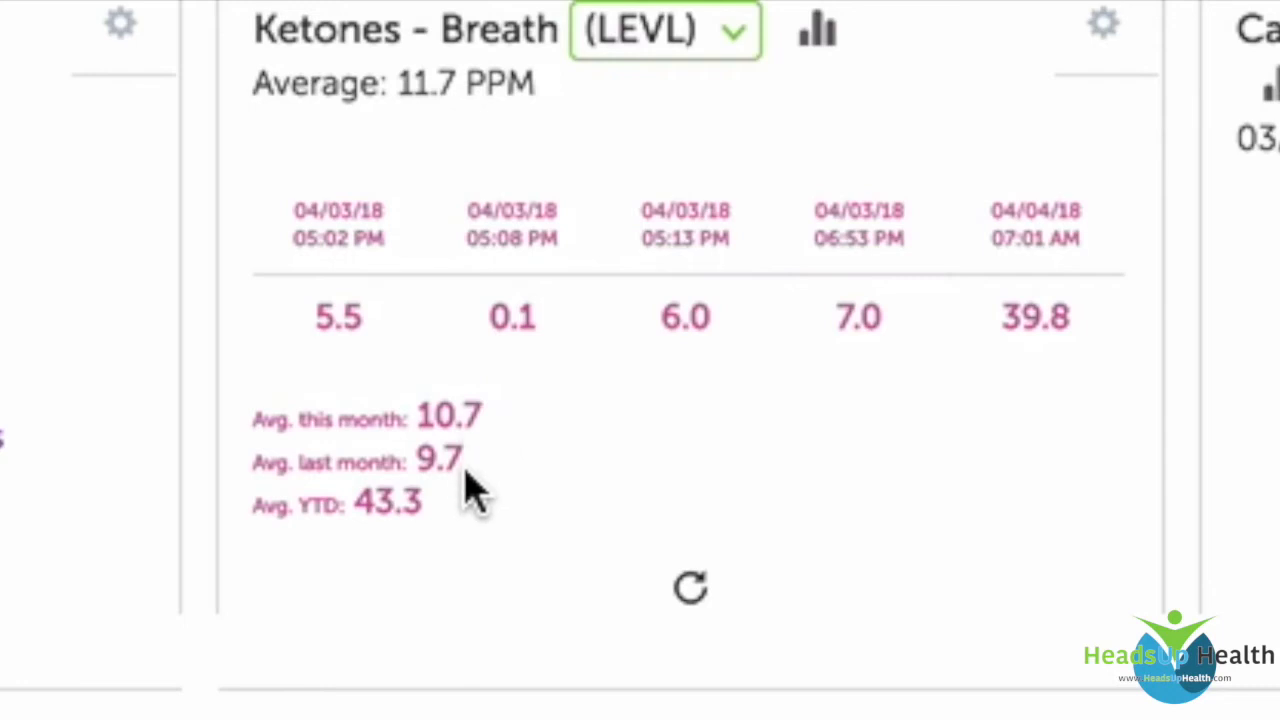
{"action": "left_click", "coordinate": [278, 590]}
{"action": "left_click", "coordinate": [278, 590]}
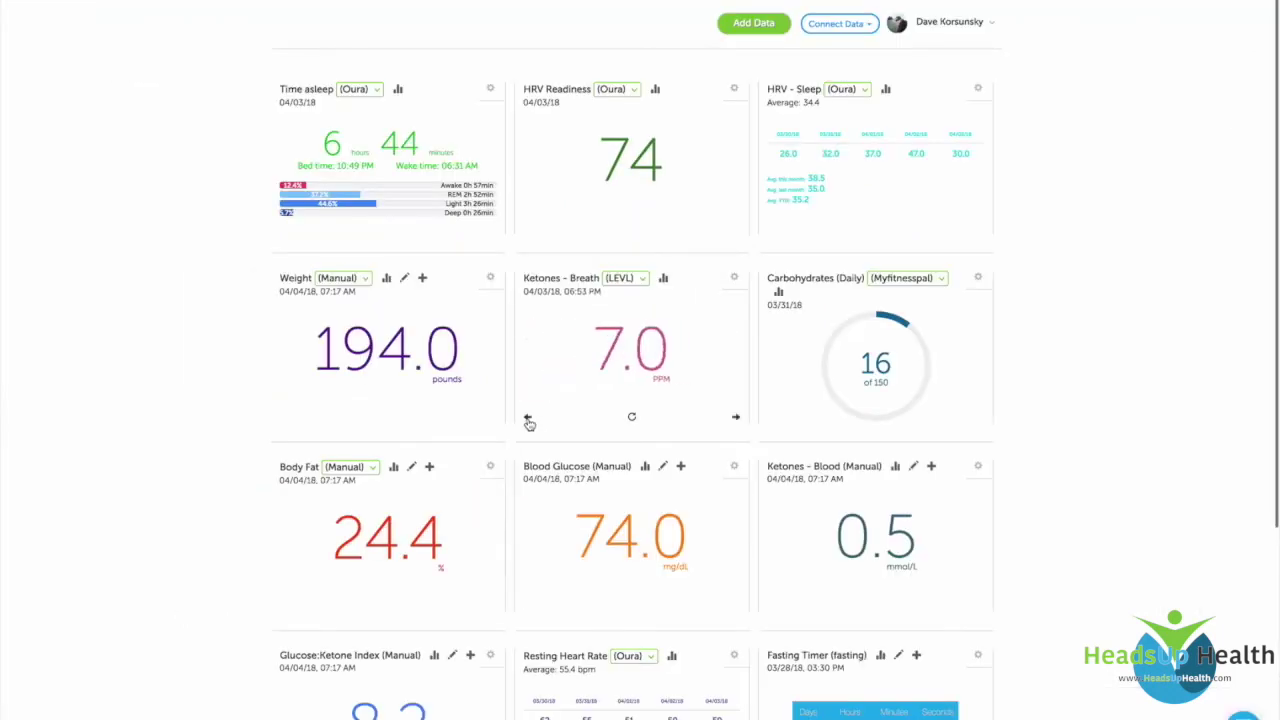
{"action": "left_click", "coordinate": [528, 420]}
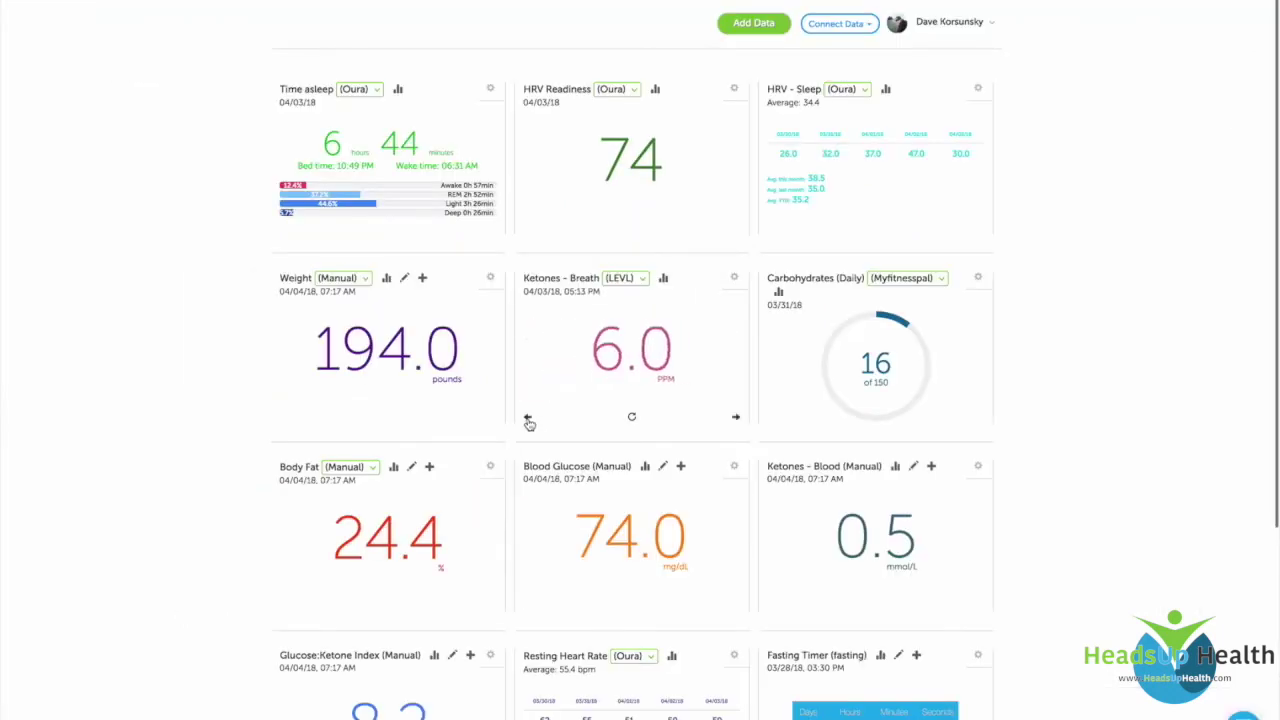
{"action": "left_click", "coordinate": [737, 418]}
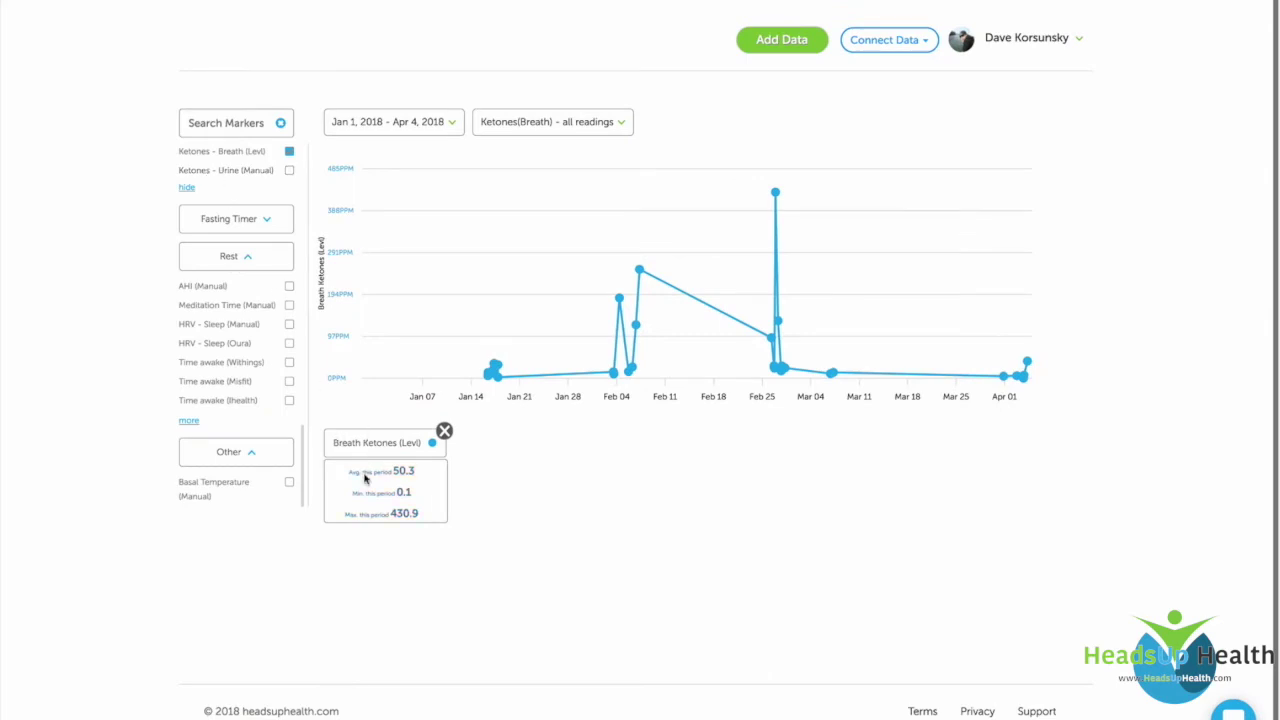
Step: Review the date-range choices for the Breath Ketones (Levl) chart, keeping Jan 1–Apr 4, 2018
{"action": "scroll", "coordinate": [270, 370], "scroll_direction": "up", "scroll_amount": 4}
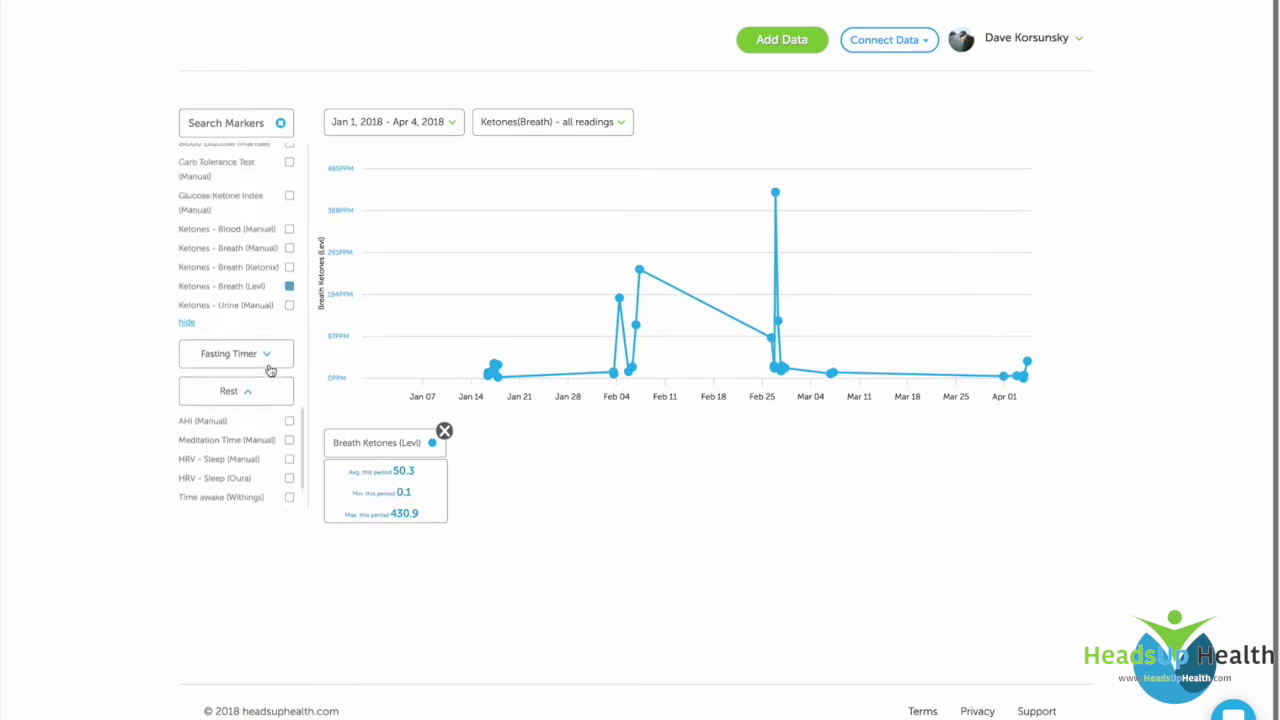
{"action": "scroll", "coordinate": [270, 370], "scroll_direction": "up", "scroll_amount": 1}
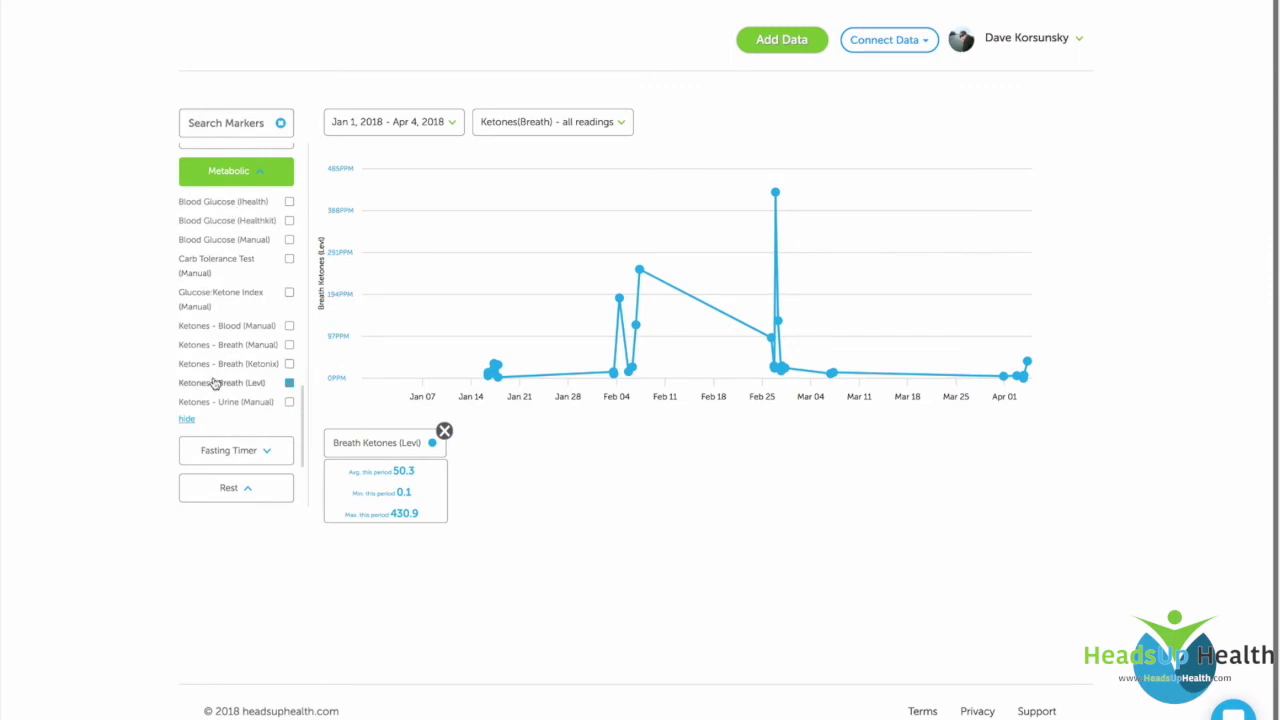
{"action": "left_click", "coordinate": [430, 128]}
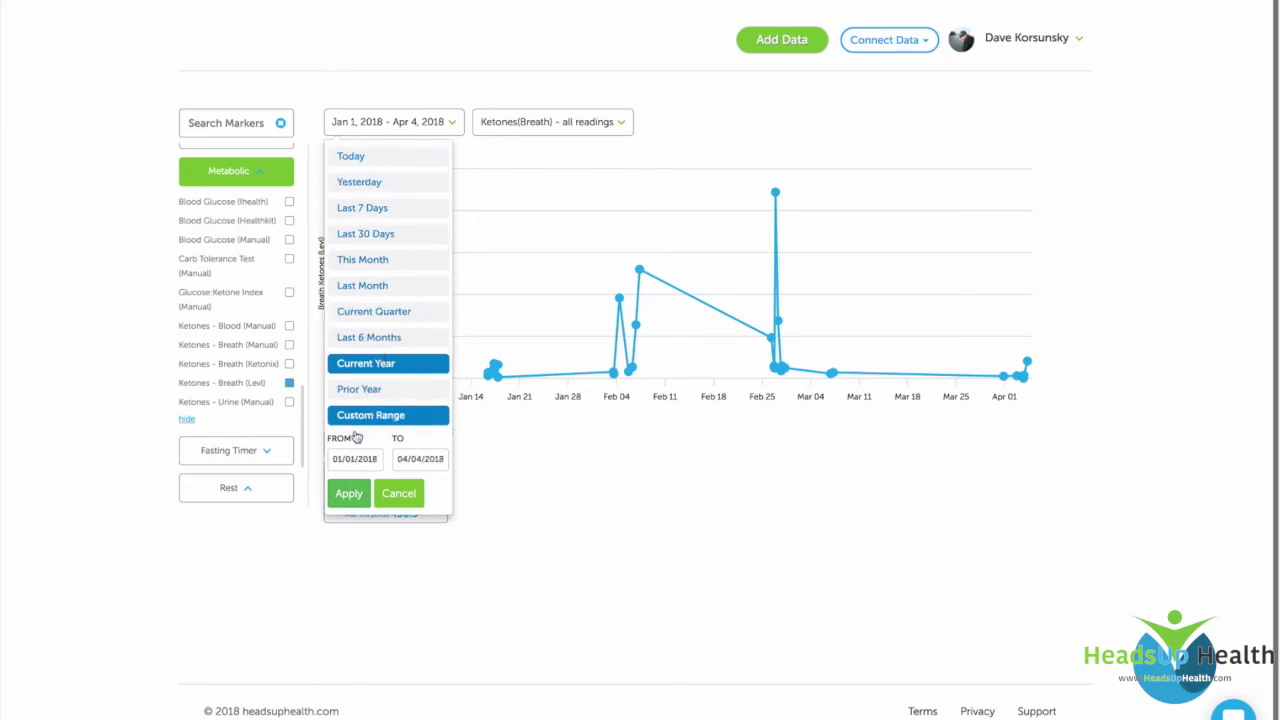
{"action": "left_click", "coordinate": [401, 493]}
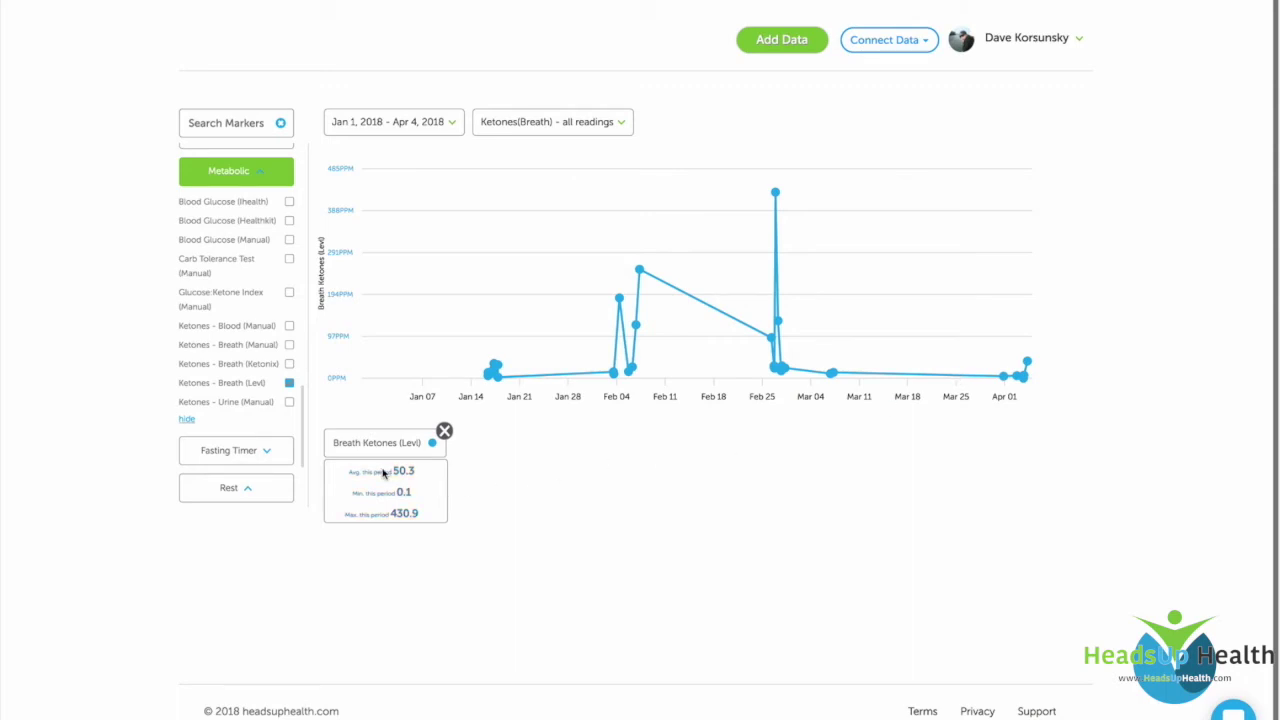
{"action": "left_click", "coordinate": [368, 126]}
{"action": "left_click", "coordinate": [555, 433]}
{"action": "left_click", "coordinate": [415, 131]}
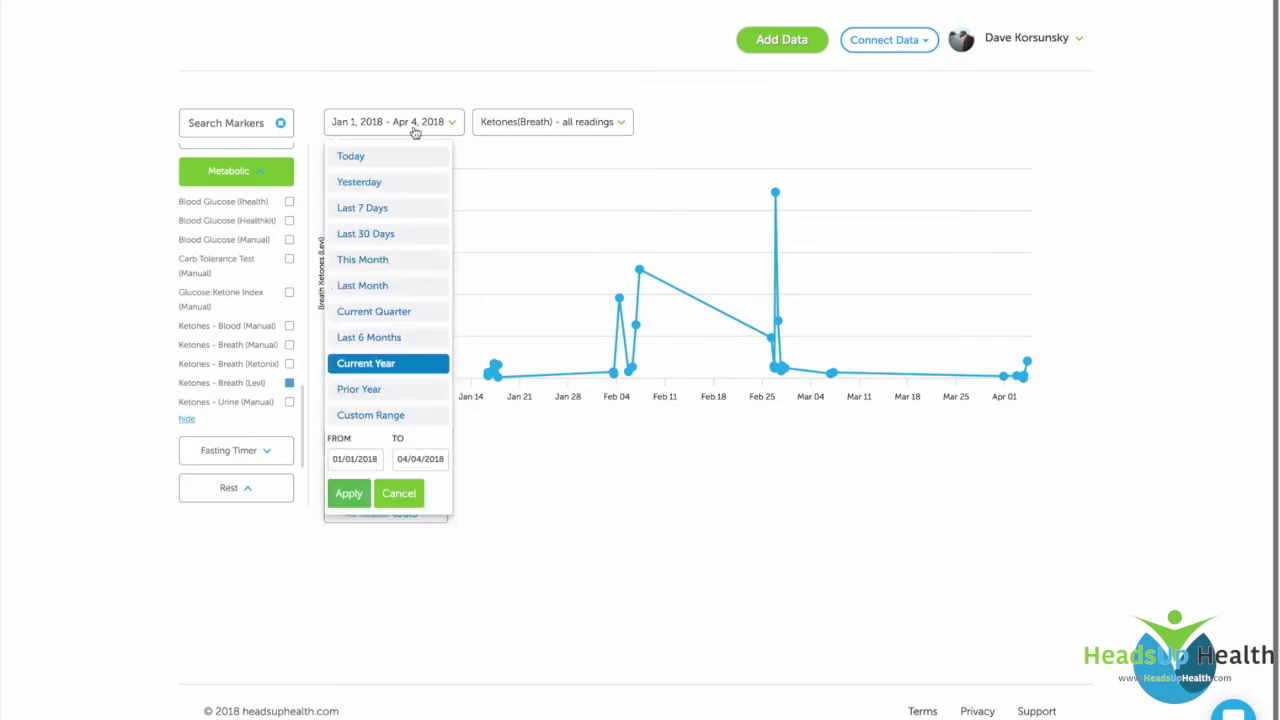
{"action": "left_click", "coordinate": [415, 131]}
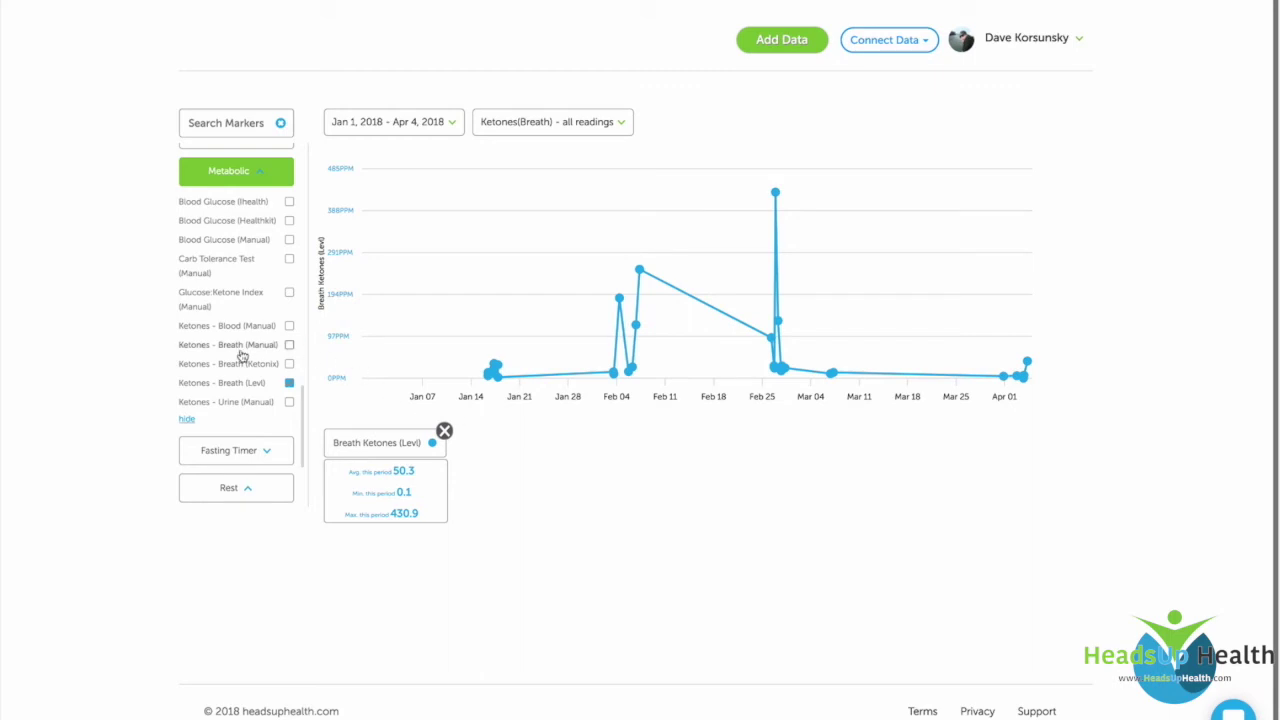
Step: Overlay the Weight (Manual) readings on the Breath Ketones (Levl) chart
{"action": "scroll", "coordinate": [241, 355], "scroll_direction": "up", "scroll_amount": 10}
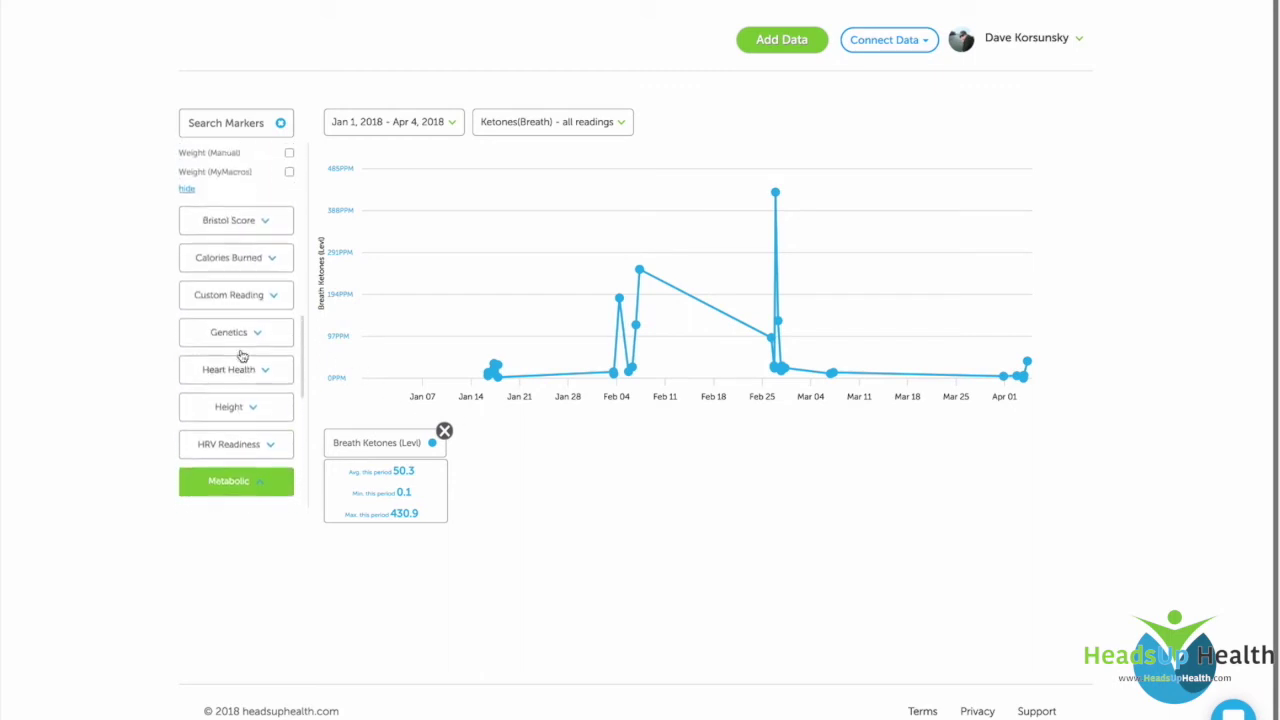
{"action": "scroll", "coordinate": [241, 355], "scroll_direction": "up", "scroll_amount": 10}
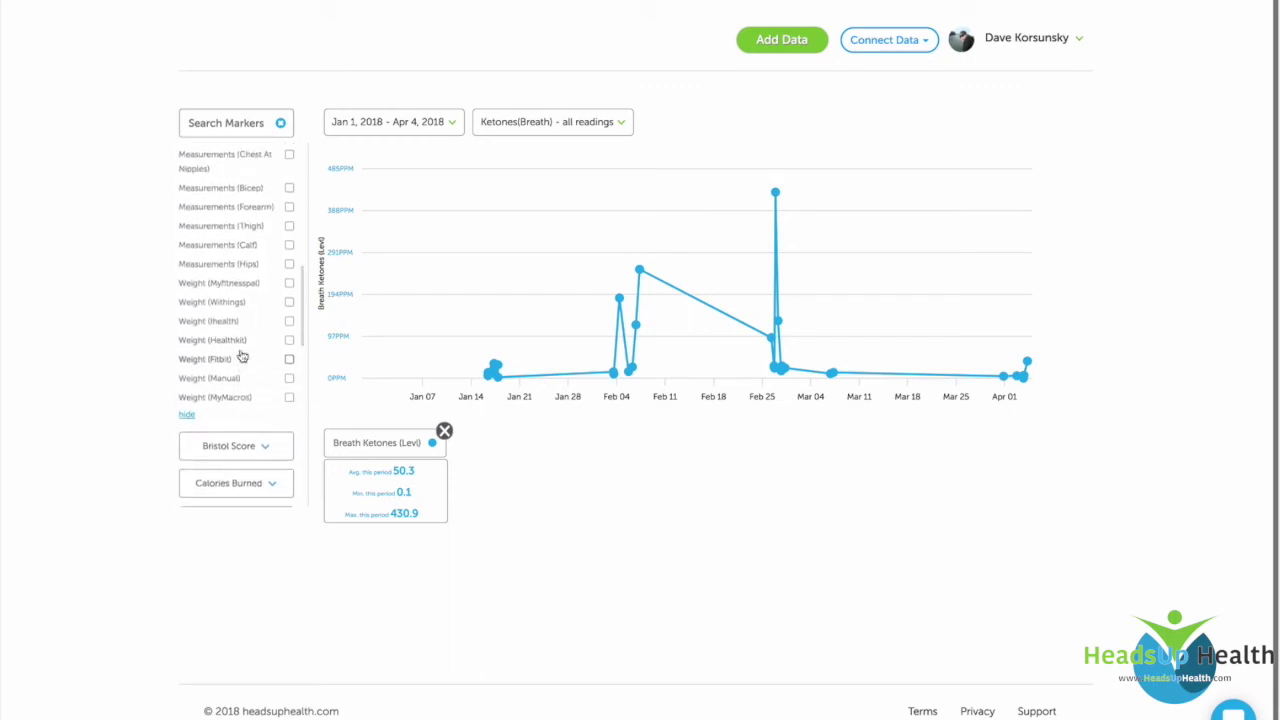
{"action": "scroll", "coordinate": [241, 355], "scroll_direction": "up", "scroll_amount": 10}
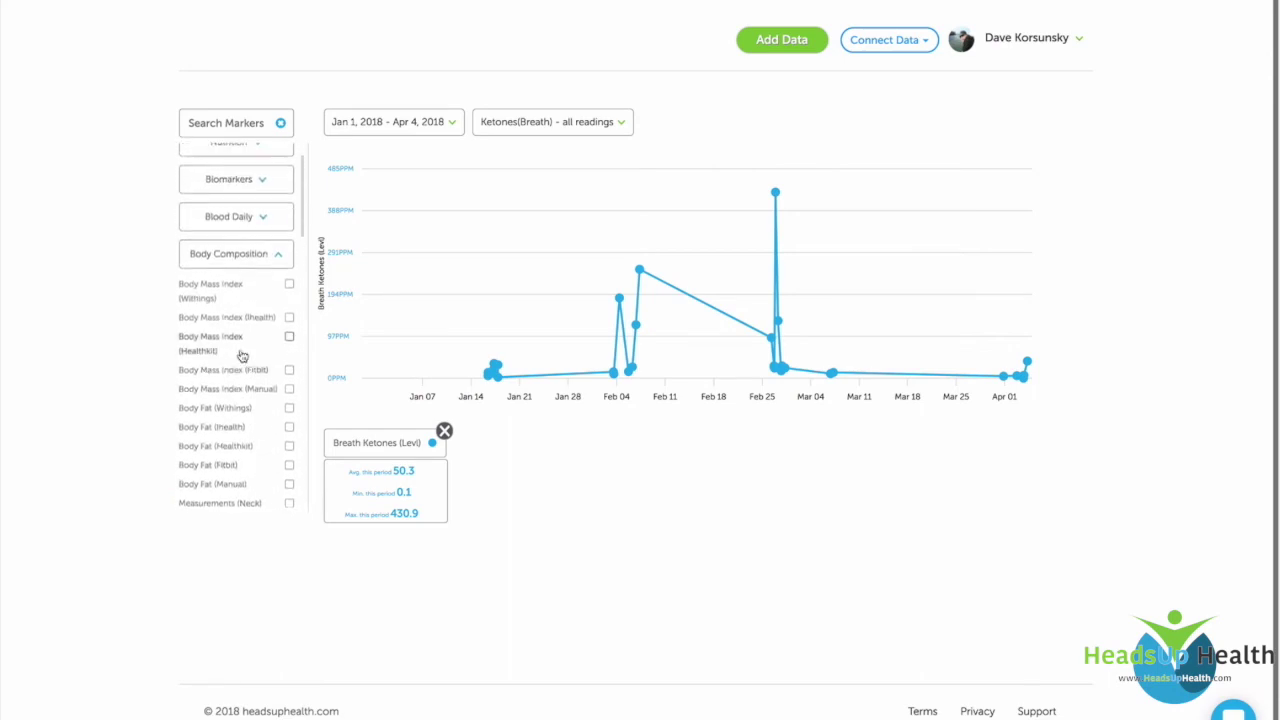
{"action": "scroll", "coordinate": [218, 290], "scroll_direction": "down", "scroll_amount": 10}
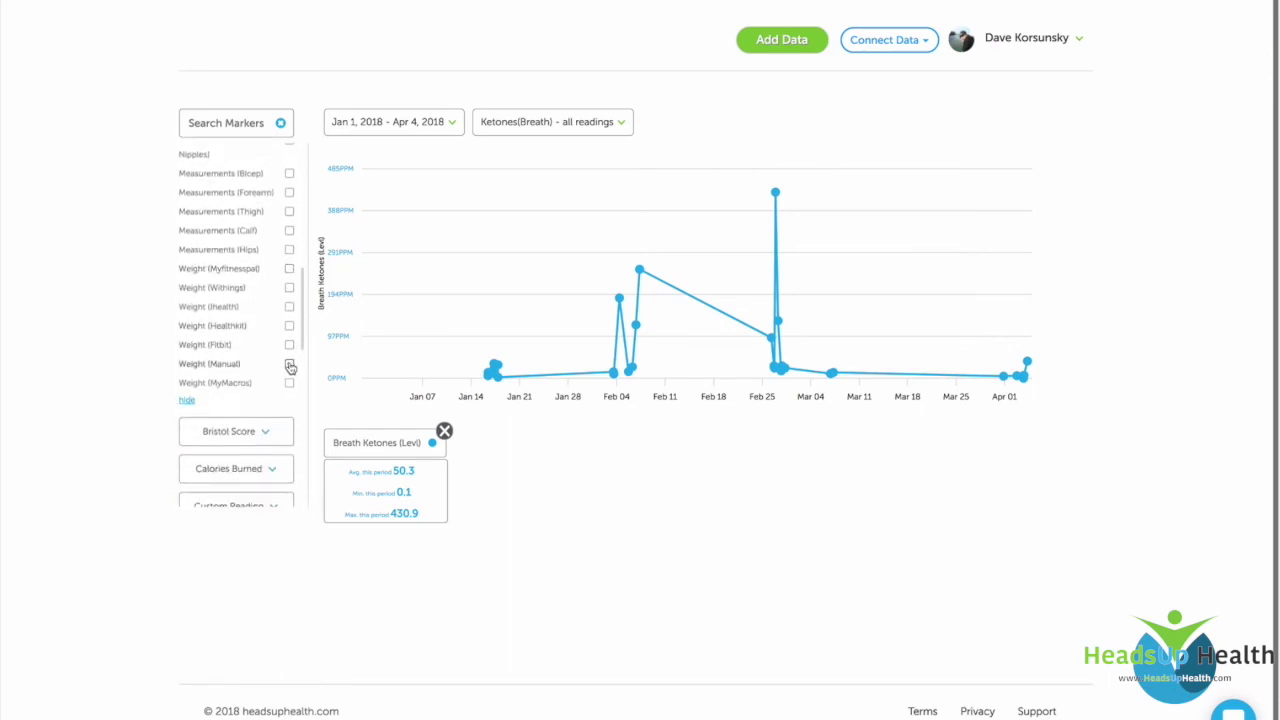
{"action": "left_click", "coordinate": [289, 365]}
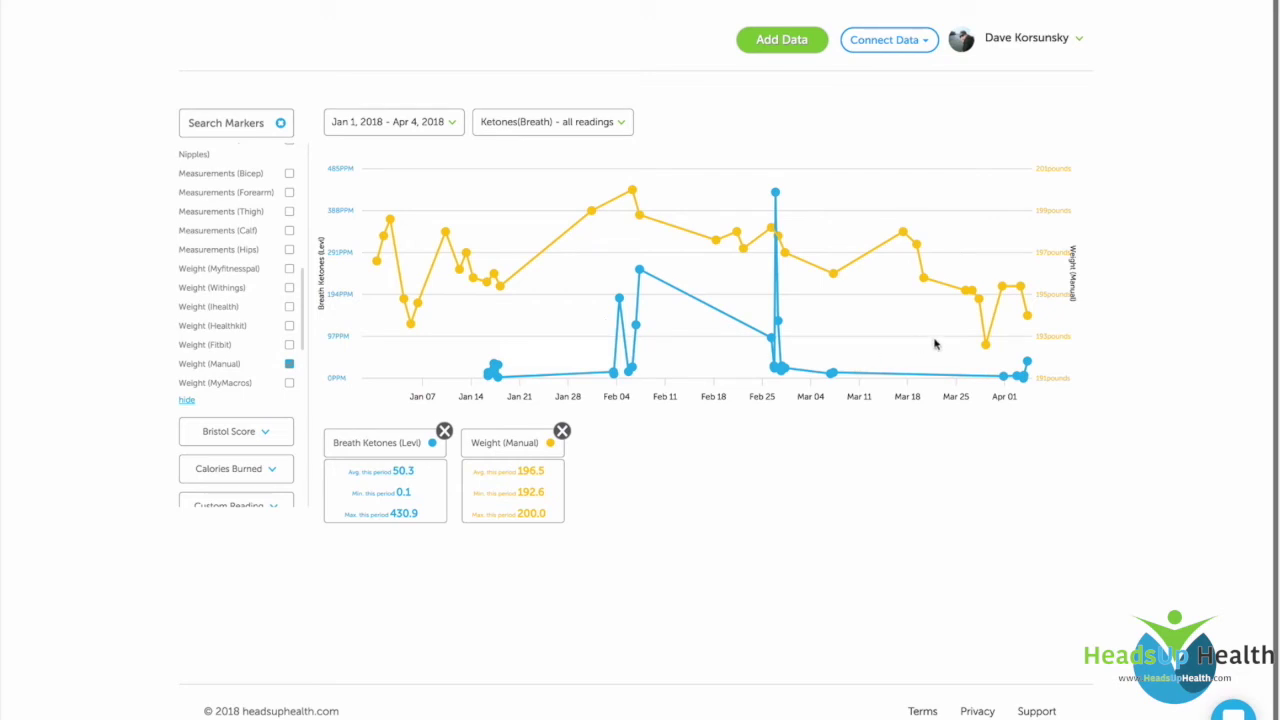
{"action": "mouse_move", "coordinate": [986, 347]}
Step: Swap the Weight (Manual) line for Blood Glucose (Manual) readings filtered to Glucose - Fasting
{"action": "left_click", "coordinate": [563, 433]}
{"action": "scroll", "coordinate": [234, 420], "scroll_direction": "down", "scroll_amount": 5}
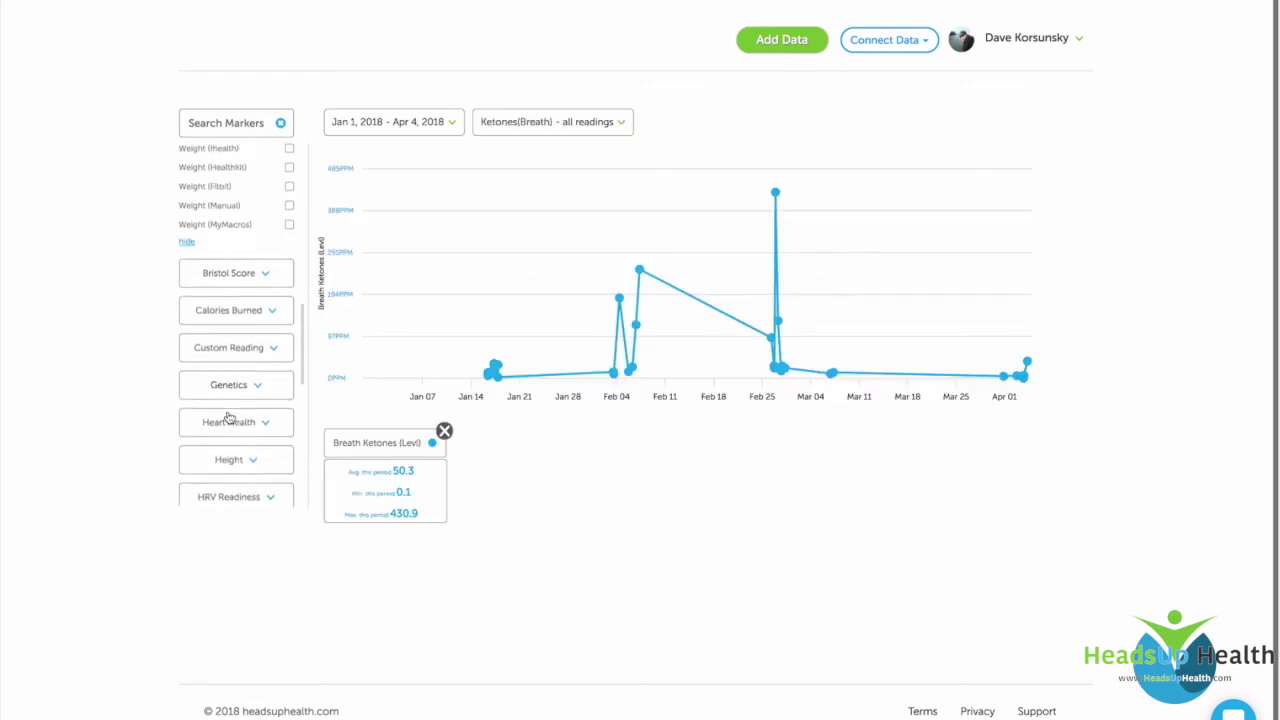
{"action": "left_click", "coordinate": [229, 418]}
{"action": "scroll", "coordinate": [229, 418], "scroll_direction": "down", "scroll_amount": 1}
{"action": "left_click", "coordinate": [289, 359]}
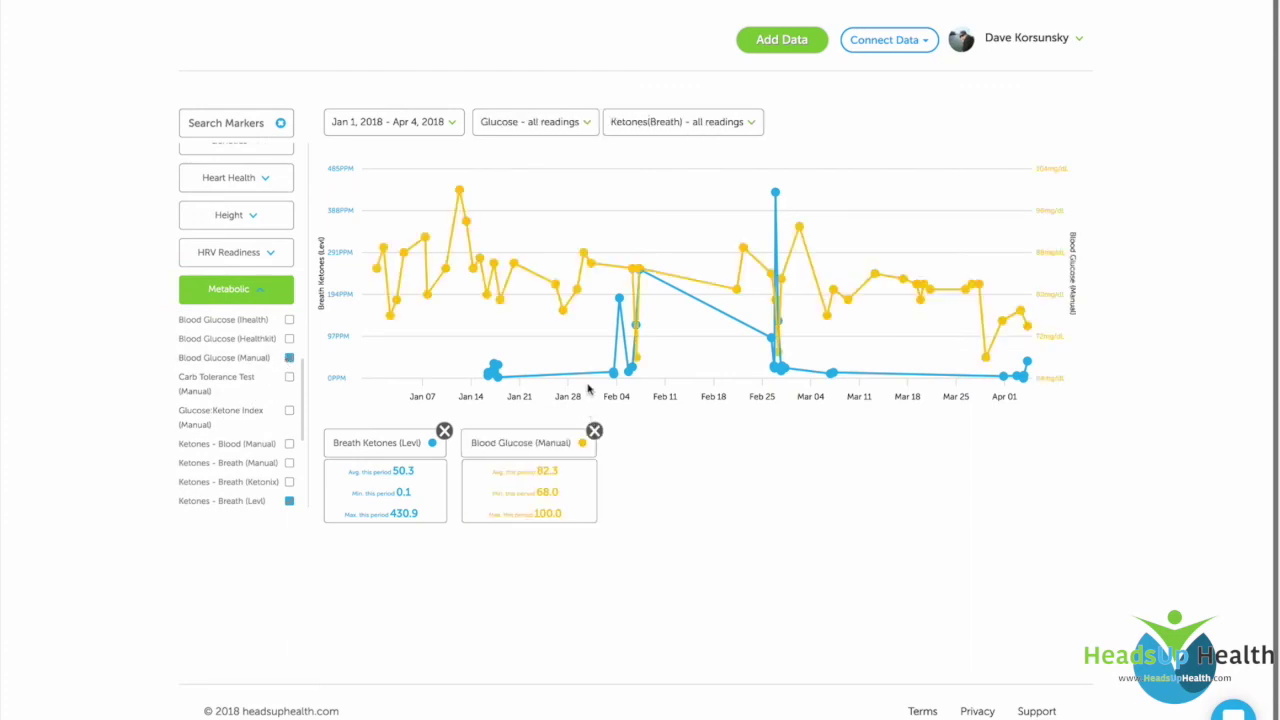
{"action": "left_click", "coordinate": [546, 133]}
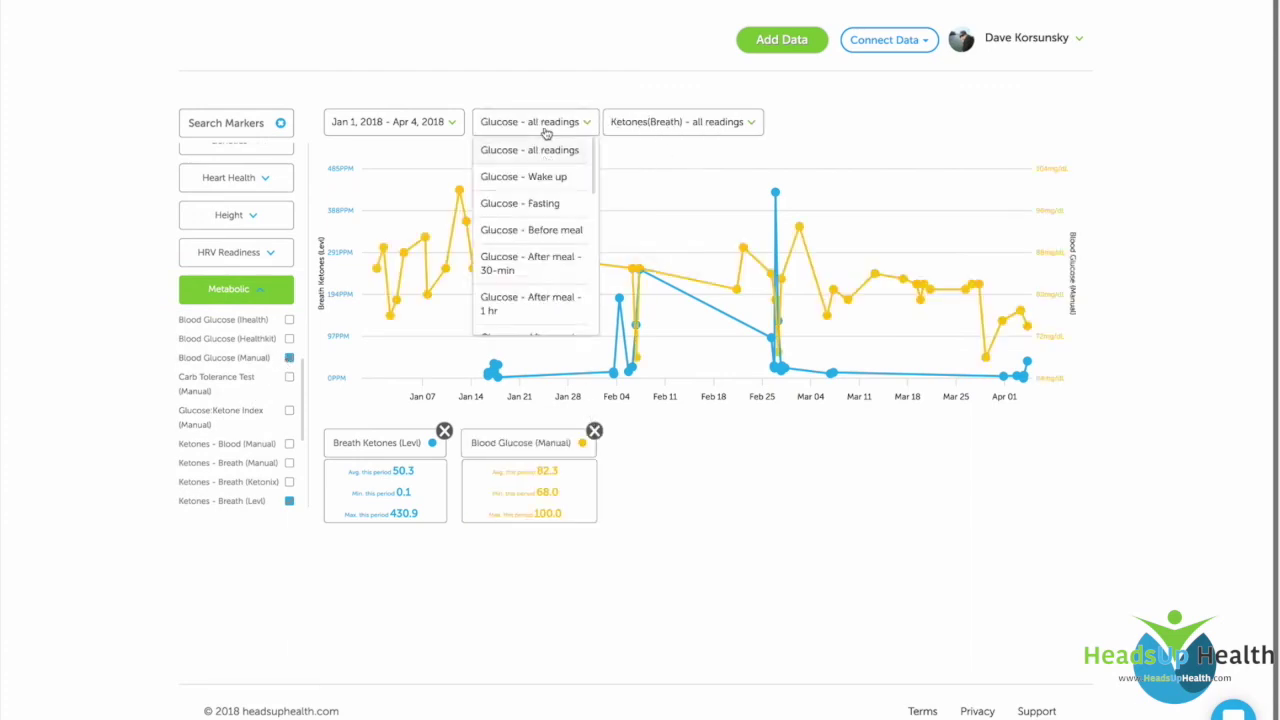
{"action": "left_click", "coordinate": [513, 205]}
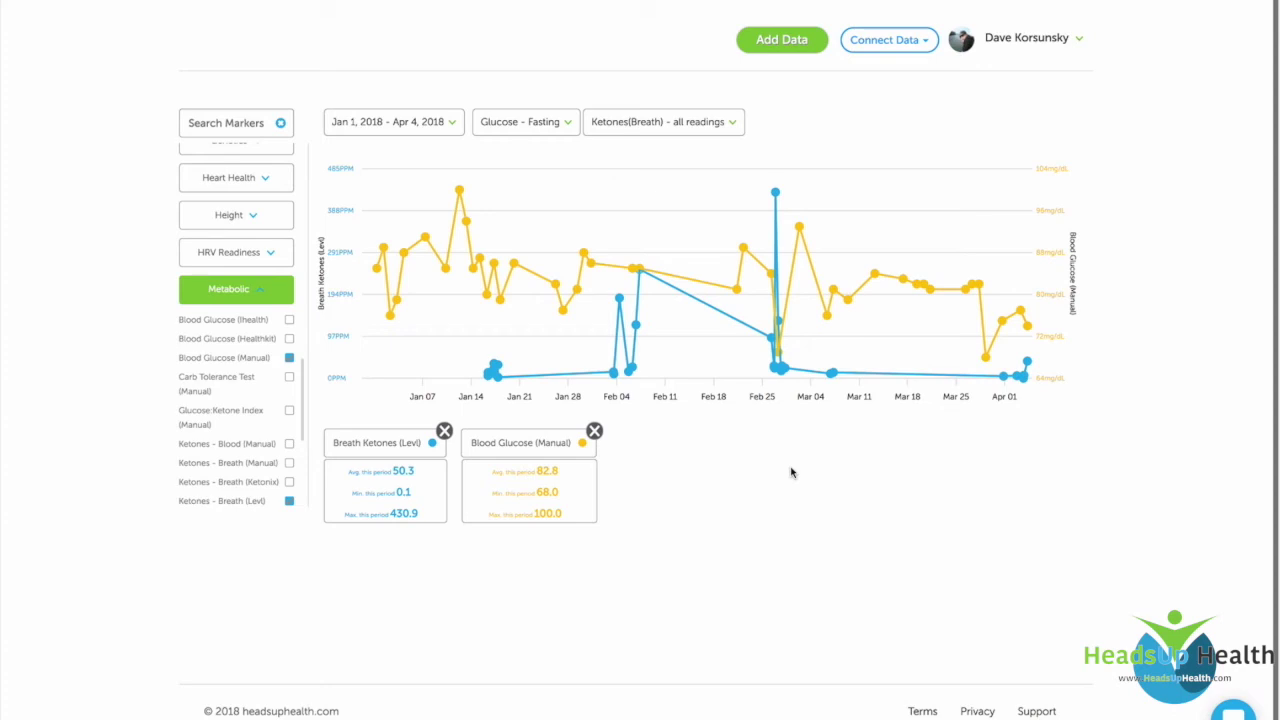
{"action": "mouse_move", "coordinate": [760, 2]}
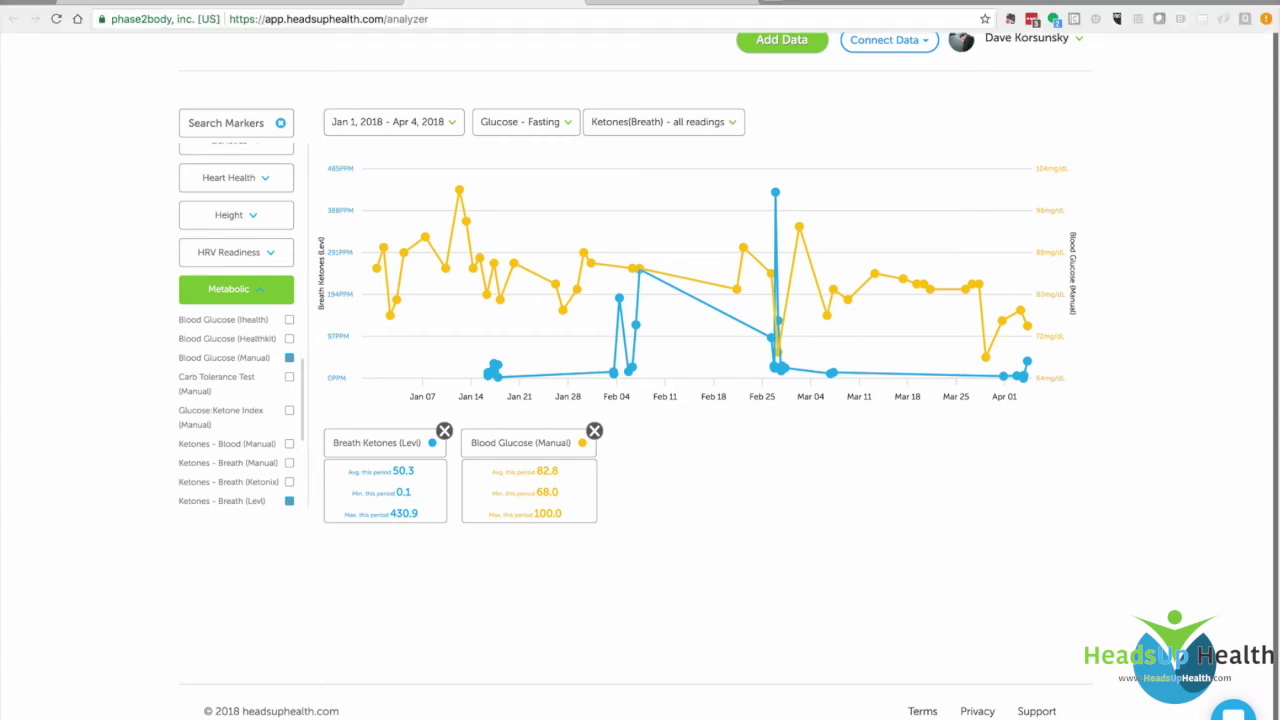
Step: Browse the My Biomarkers lab results, such as the 01/04/2018 lipid panel, and glance at Connect Data
{"action": "left_click", "coordinate": [611, 2]}
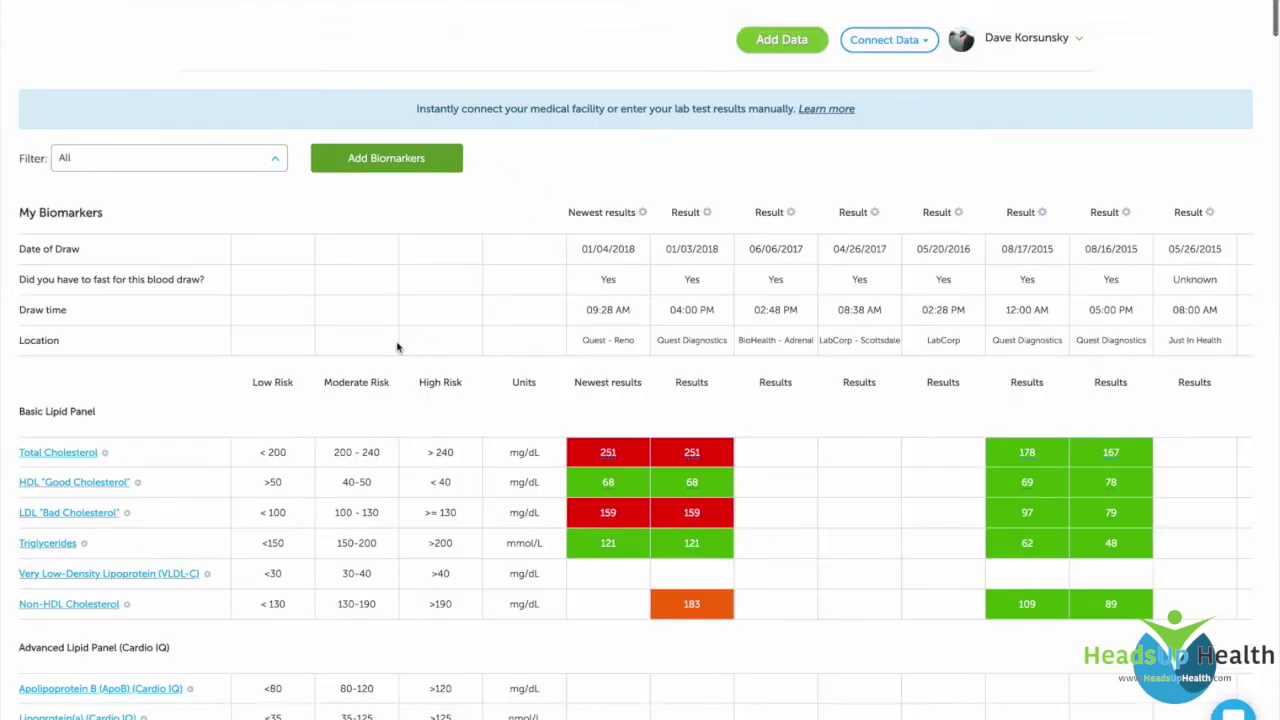
{"action": "scroll", "coordinate": [397, 347], "scroll_direction": "down", "scroll_amount": 3}
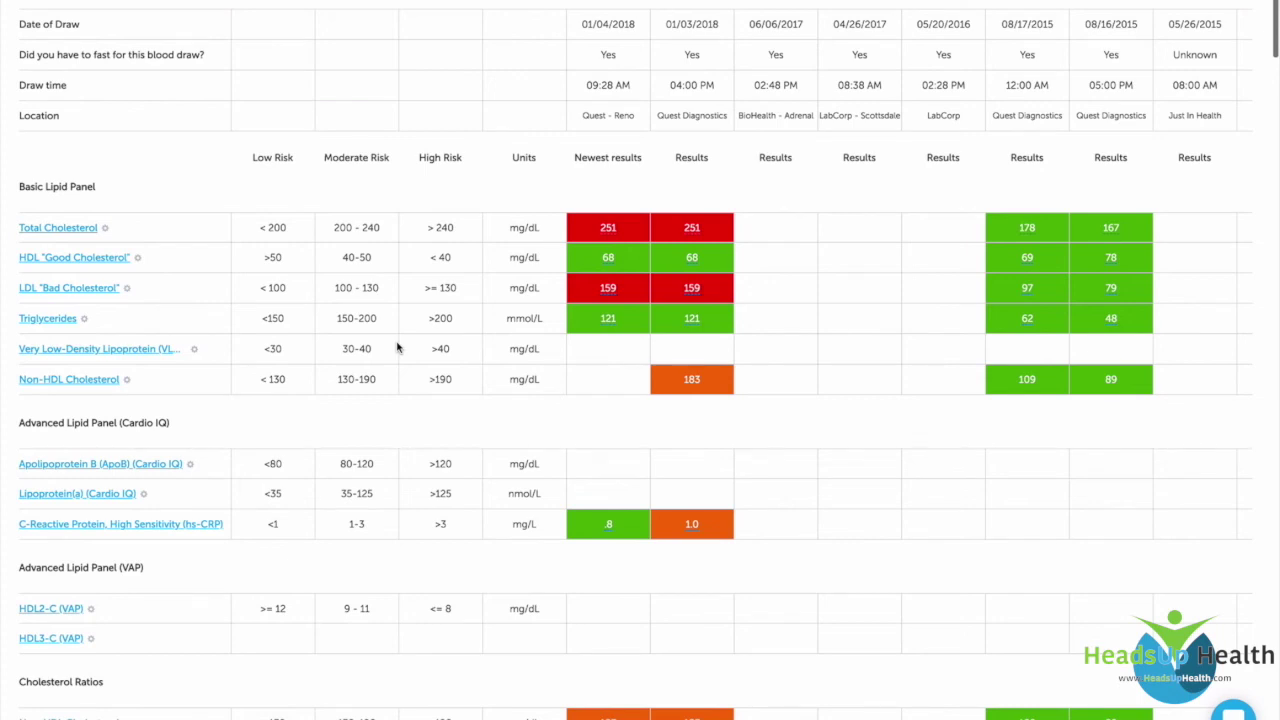
{"action": "scroll", "coordinate": [397, 347], "scroll_direction": "up", "scroll_amount": 3}
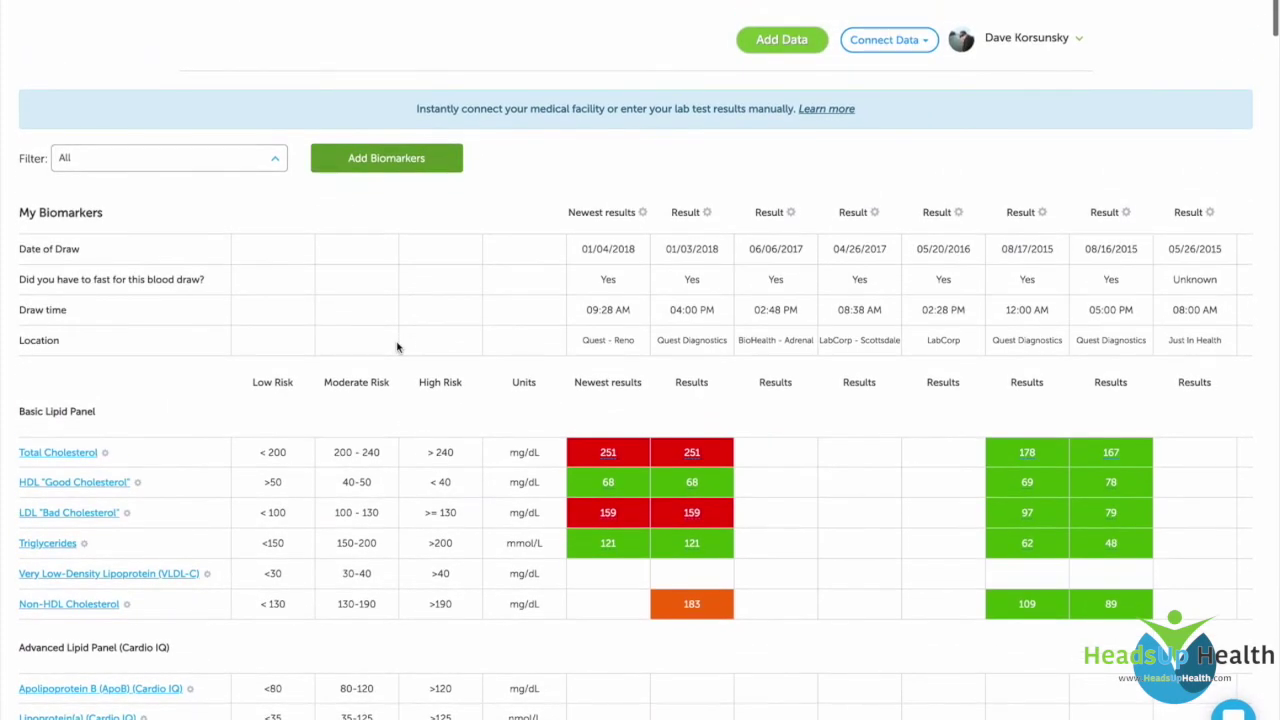
{"action": "scroll", "coordinate": [397, 347], "scroll_direction": "down", "scroll_amount": 1}
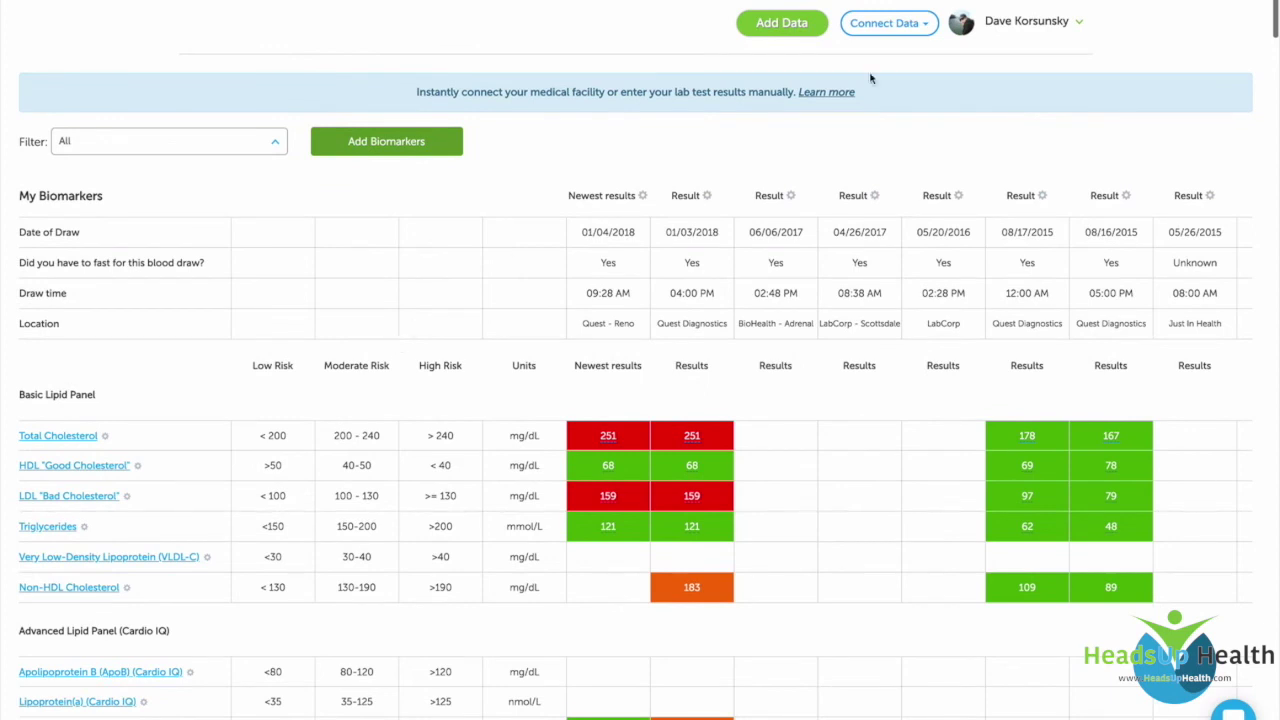
{"action": "left_click", "coordinate": [900, 30]}
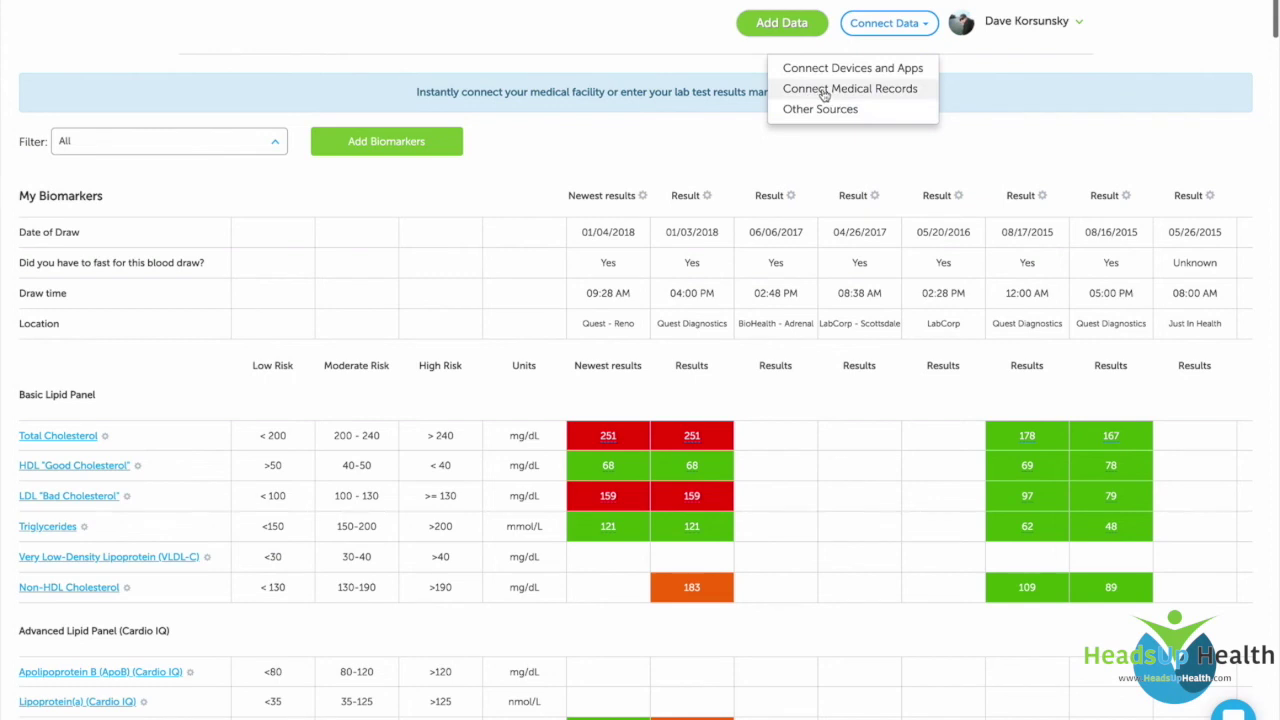
{"action": "left_click", "coordinate": [680, 157]}
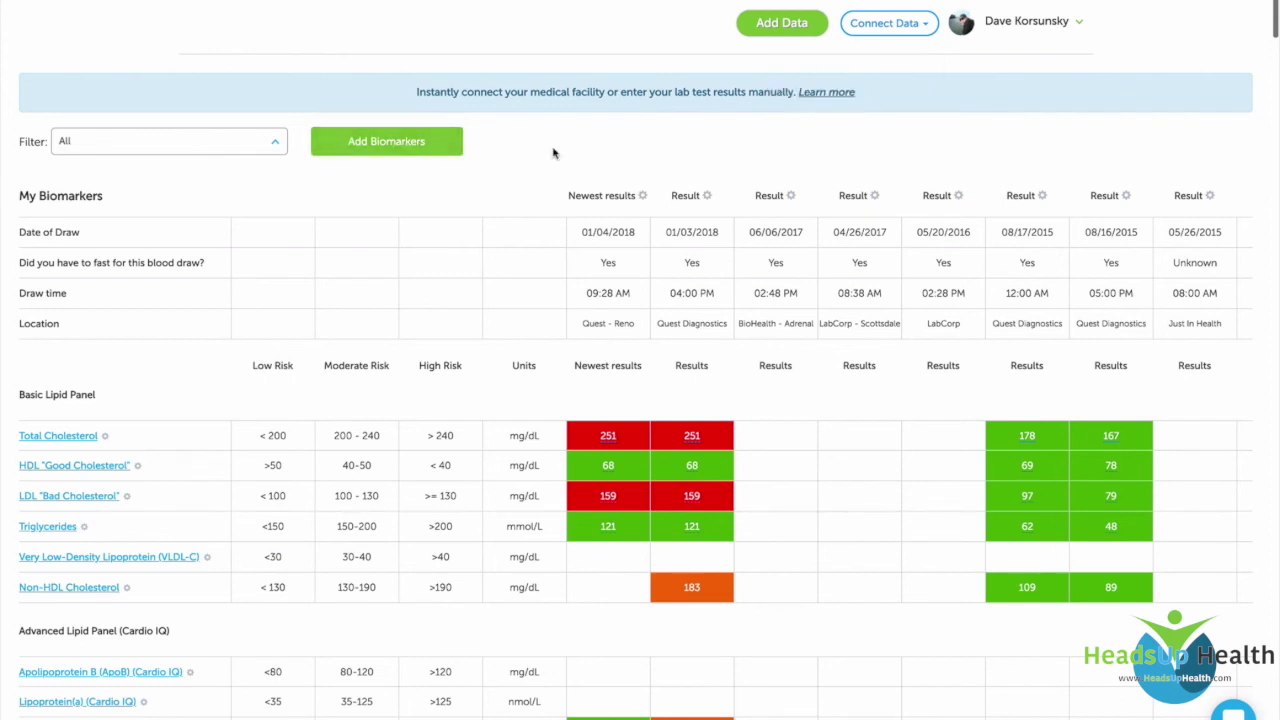
{"action": "scroll", "coordinate": [553, 153], "scroll_direction": "down", "scroll_amount": 2}
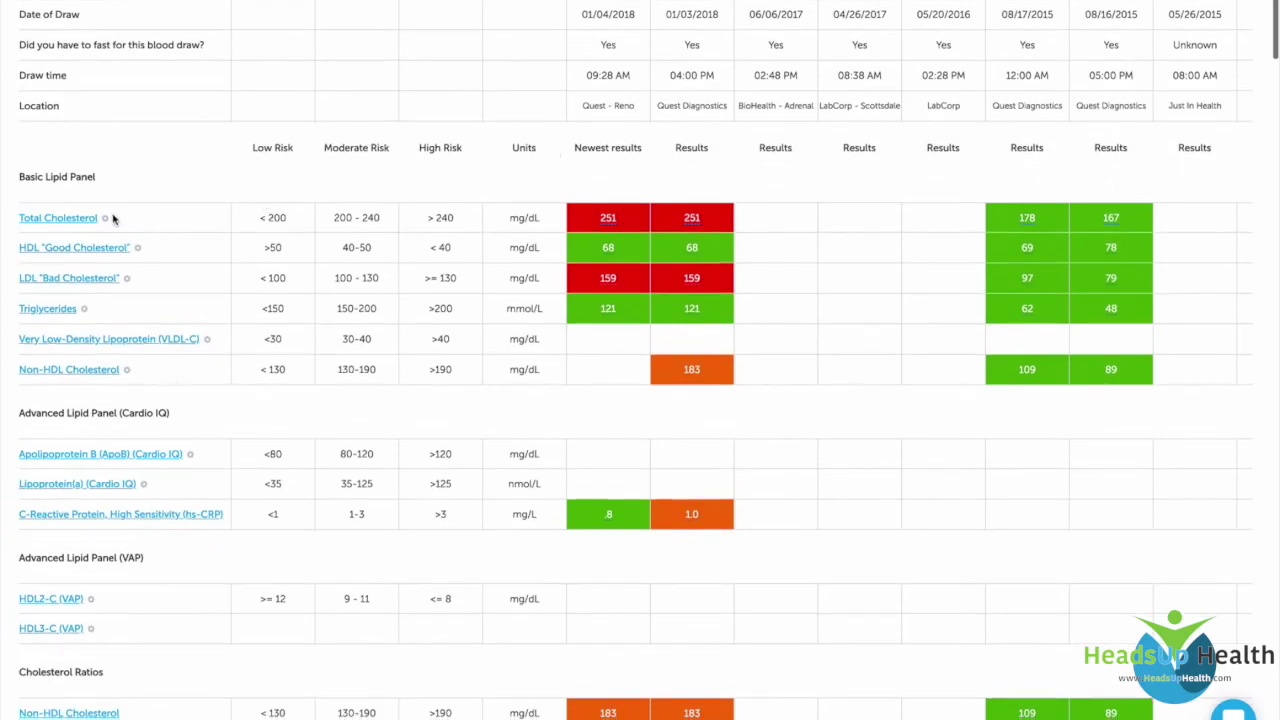
{"action": "left_click", "coordinate": [105, 218]}
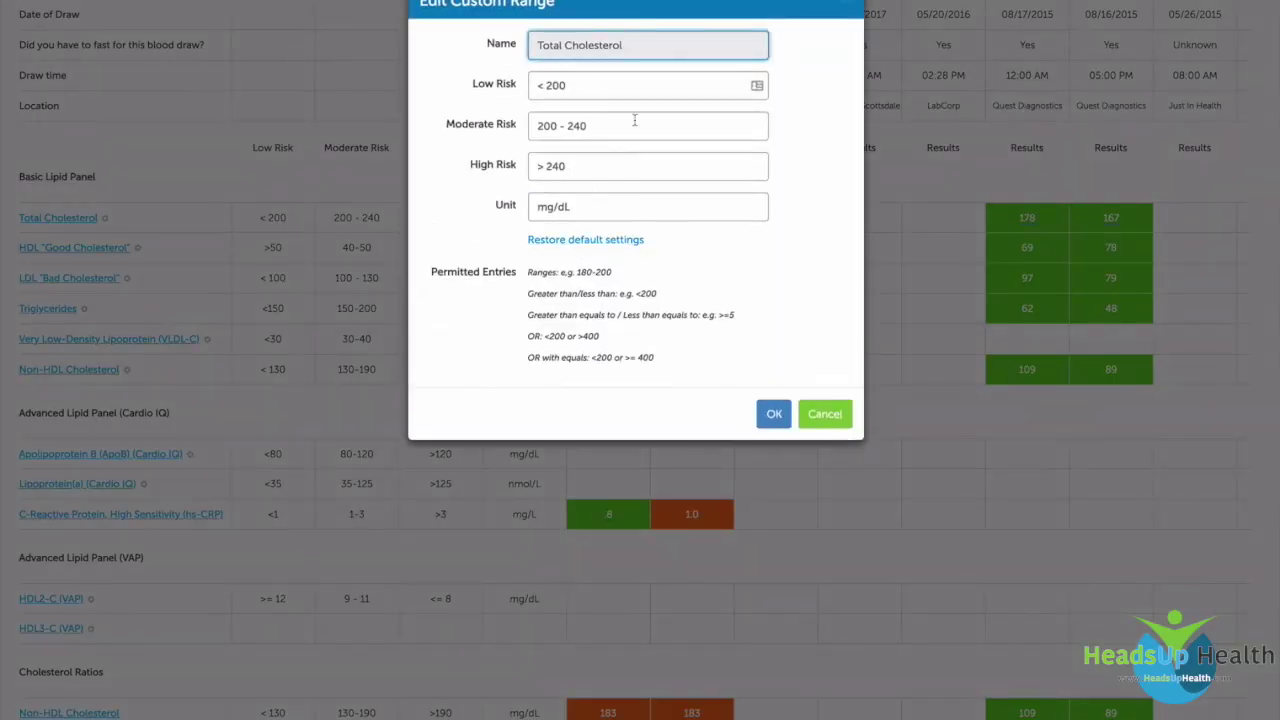
{"action": "left_click", "coordinate": [821, 413]}
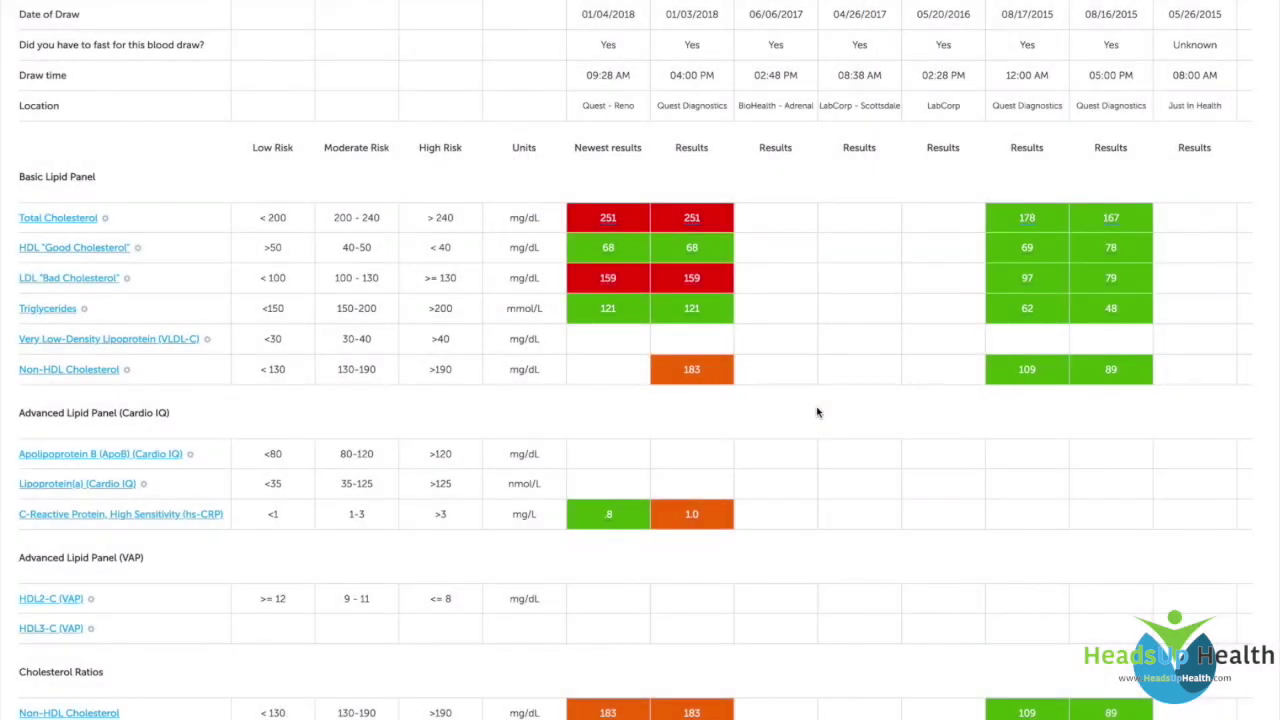
{"action": "scroll", "coordinate": [817, 412], "scroll_direction": "up", "scroll_amount": 3}
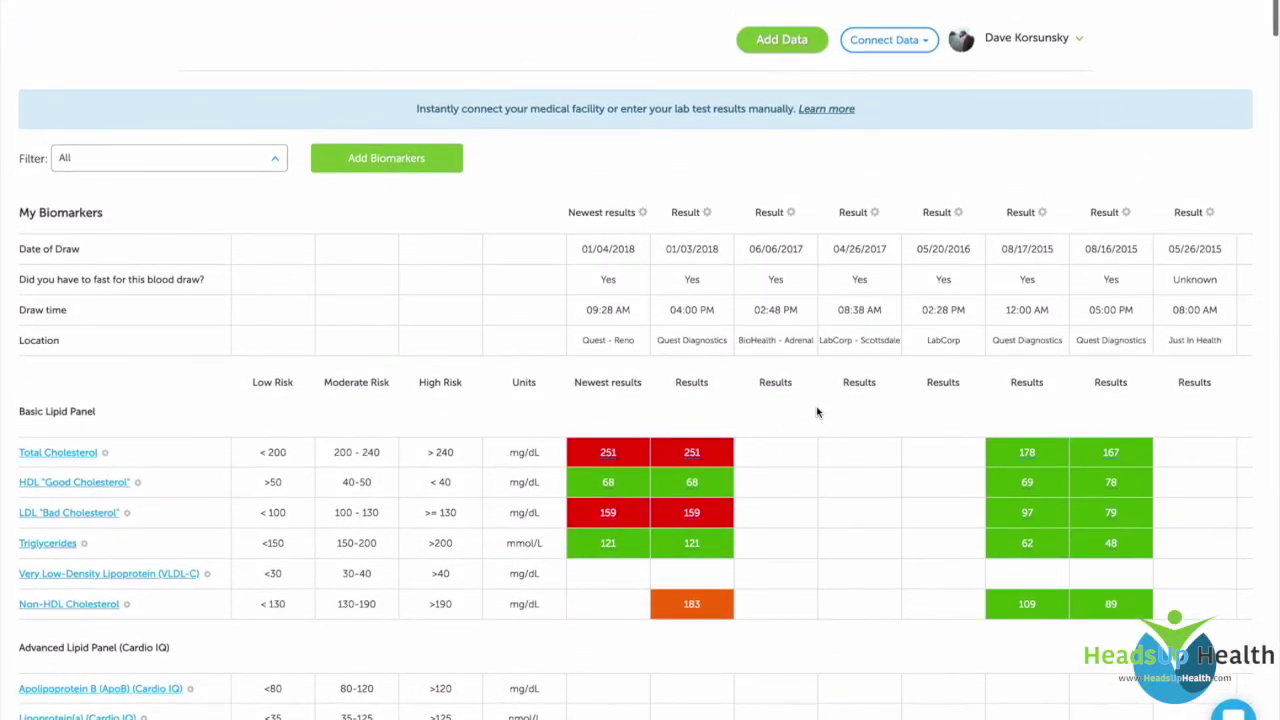